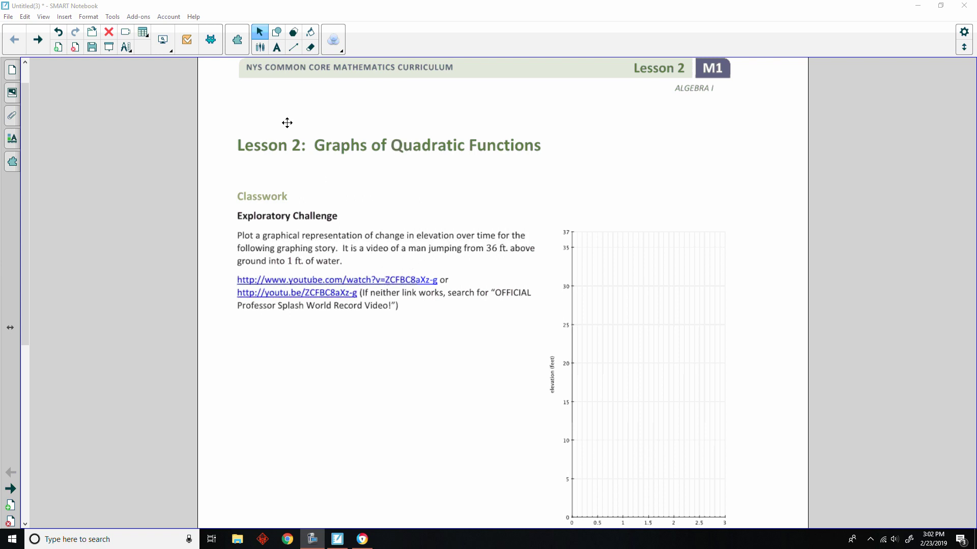
Underline '1 ft. of water.' with the red pen at the thinnest line thickness.
{"action": "left_click", "coordinate": [260, 46]}
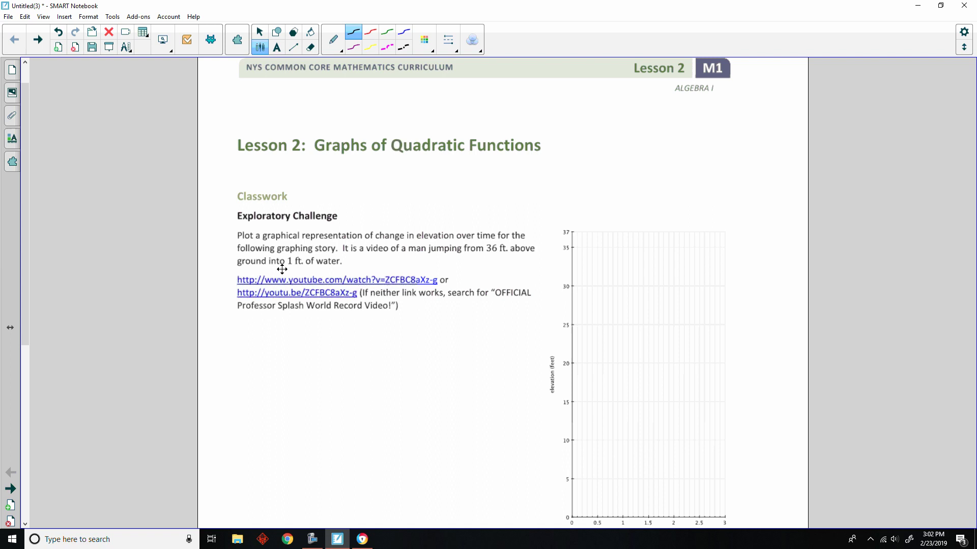
{"action": "left_click", "coordinate": [370, 32]}
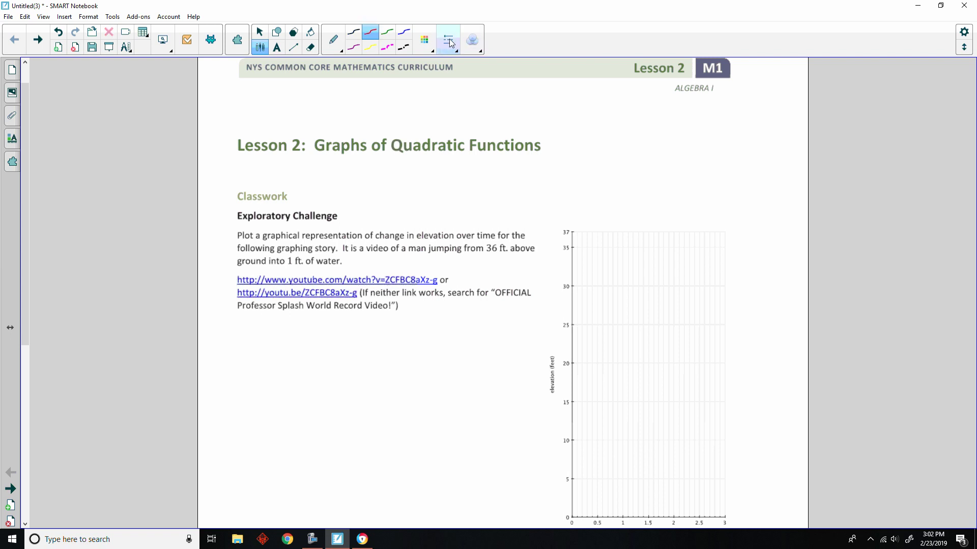
{"action": "left_click", "coordinate": [448, 43]}
{"action": "left_click", "coordinate": [455, 93]}
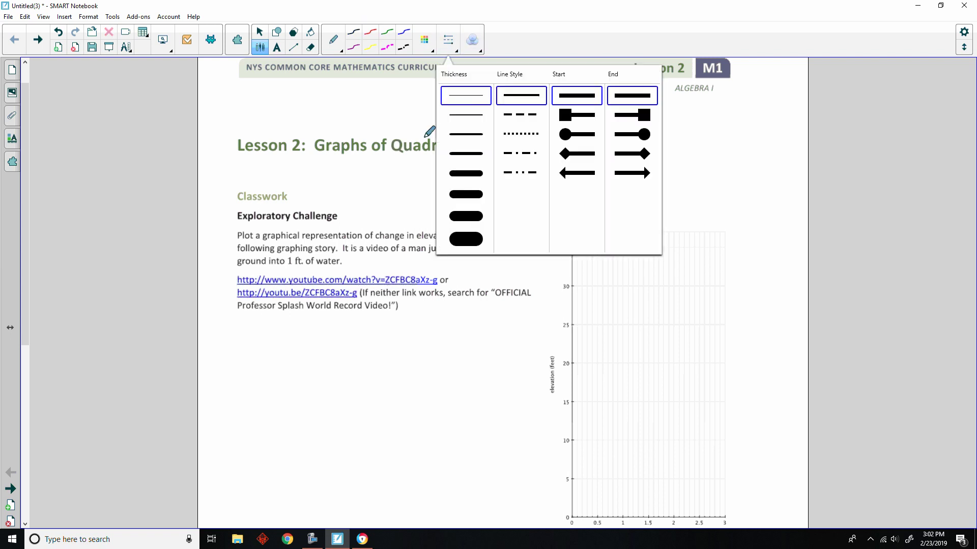
{"action": "left_click", "coordinate": [279, 265]}
{"action": "left_click_drag", "start_coordinate": [277, 266], "coordinate": [342, 265]}
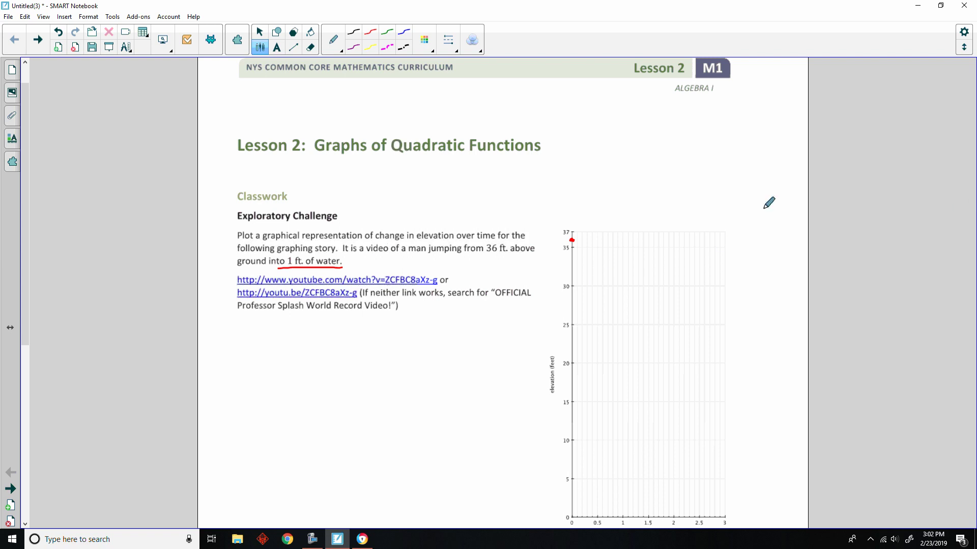
Scroll the page to bring the graph's time axis near 1.5 seconds into view.
{"action": "left_click_drag", "start_coordinate": [25, 242], "coordinate": [16, 285]}
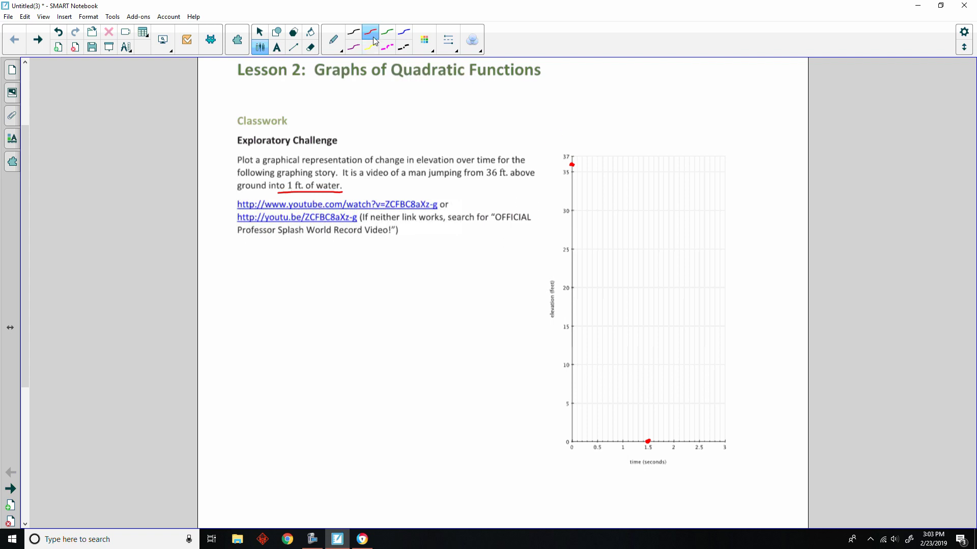
With the thinnest pen, sketch falling strokes from 36 ft and handwrite 'S(t) =' below the links.
{"action": "left_click", "coordinate": [448, 39]}
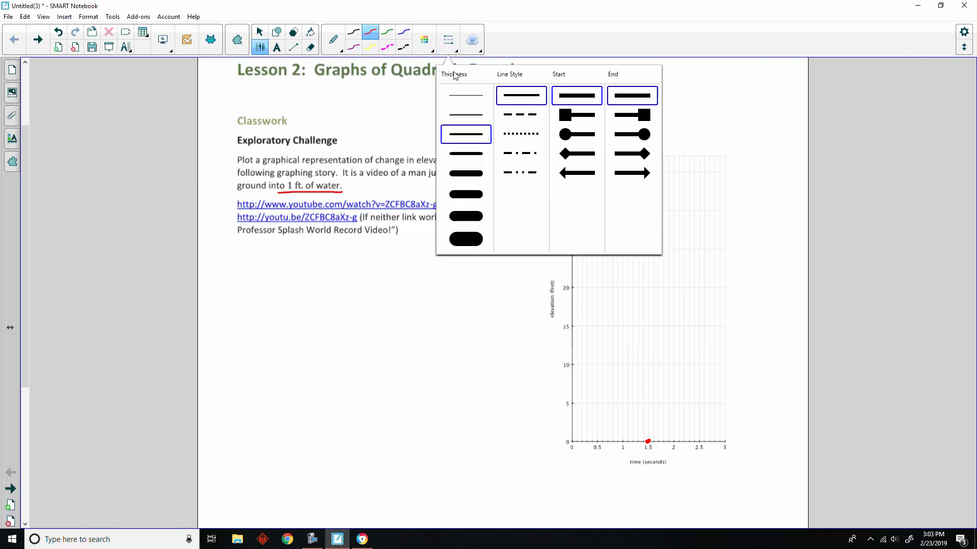
{"action": "left_click", "coordinate": [462, 97]}
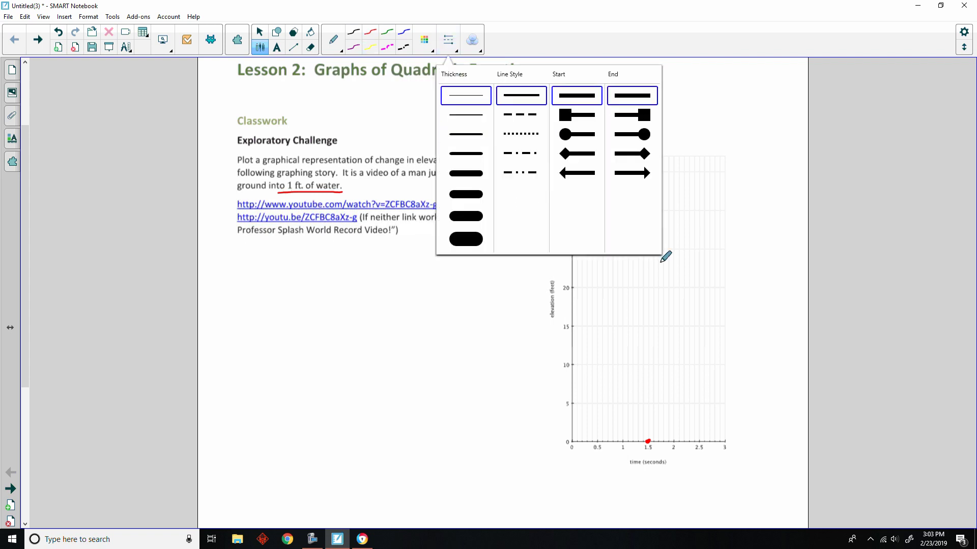
{"action": "left_click", "coordinate": [410, 94]}
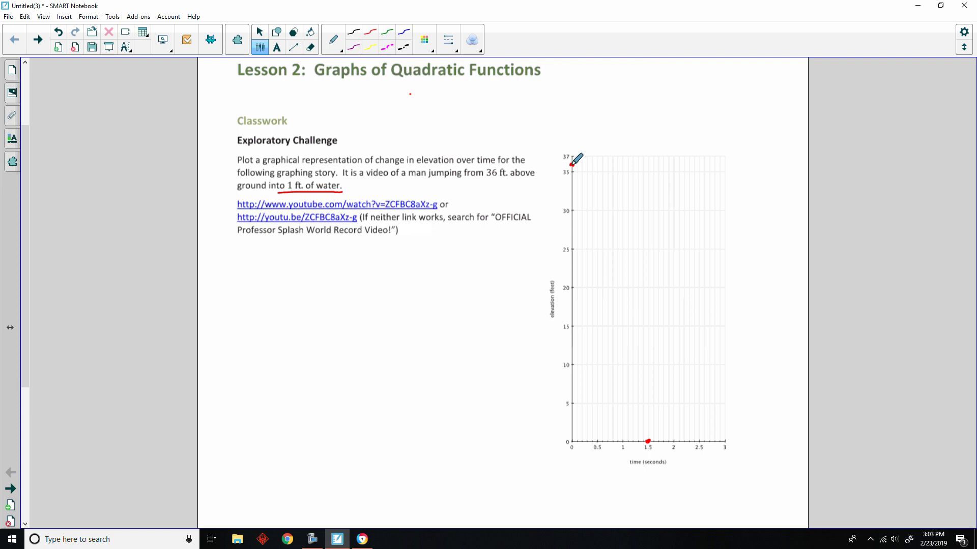
{"action": "mouse_move", "coordinate": [572, 164]}
{"action": "left_mouse_down"}
{"action": "mouse_move", "coordinate": [619, 296]}
{"action": "mouse_move", "coordinate": [623, 373]}
{"action": "left_mouse_up"}
{"action": "mouse_move", "coordinate": [571, 166]}
{"action": "left_mouse_down"}
{"action": "mouse_move", "coordinate": [604, 211]}
{"action": "mouse_move", "coordinate": [640, 317]}
{"action": "mouse_move", "coordinate": [637, 440]}
{"action": "left_mouse_up"}
{"action": "mouse_move", "coordinate": [240, 252]}
{"action": "left_mouse_down"}
{"action": "mouse_move", "coordinate": [228, 264]}
{"action": "mouse_move", "coordinate": [257, 270]}
{"action": "mouse_move", "coordinate": [281, 256]}
{"action": "mouse_move", "coordinate": [292, 264]}
{"action": "mouse_move", "coordinate": [284, 271]}
{"action": "mouse_move", "coordinate": [311, 258]}
{"action": "left_mouse_up"}
{"action": "left_click_drag", "start_coordinate": [299, 263], "coordinate": [312, 264]}
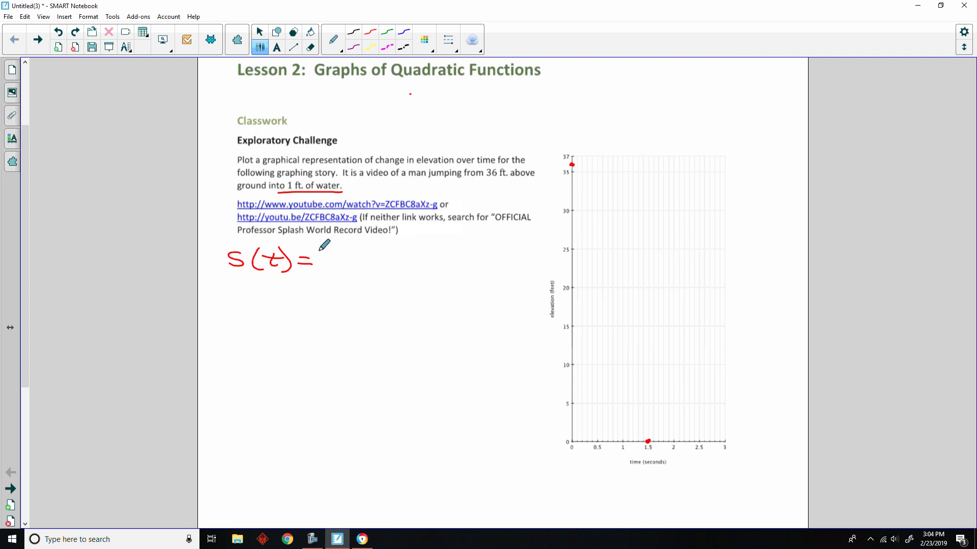
Write '36 − 16t²' after S(t) = and begin 'S(0) = 36 − 16(0' underneath.
{"action": "mouse_move", "coordinate": [324, 250]}
{"action": "left_mouse_down"}
{"action": "mouse_move", "coordinate": [324, 263]}
{"action": "mouse_move", "coordinate": [345, 264]}
{"action": "mouse_move", "coordinate": [429, 260]}
{"action": "mouse_move", "coordinate": [435, 244]}
{"action": "mouse_move", "coordinate": [448, 246]}
{"action": "left_mouse_up"}
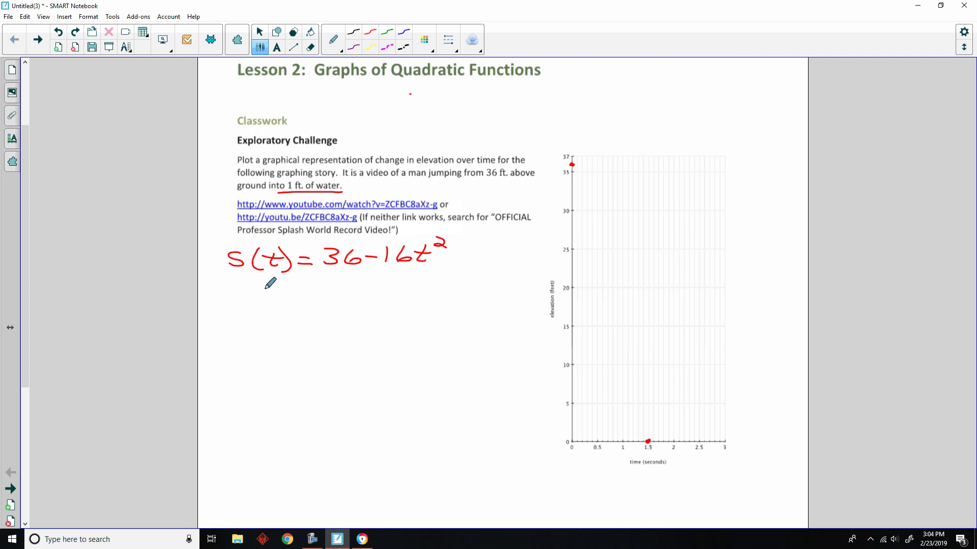
{"action": "mouse_move", "coordinate": [256, 281]}
{"action": "left_mouse_down"}
{"action": "mouse_move", "coordinate": [243, 298]}
{"action": "mouse_move", "coordinate": [291, 286]}
{"action": "mouse_move", "coordinate": [293, 297]}
{"action": "mouse_move", "coordinate": [314, 286]}
{"action": "mouse_move", "coordinate": [340, 295]}
{"action": "mouse_move", "coordinate": [415, 286]}
{"action": "mouse_move", "coordinate": [432, 295]}
{"action": "mouse_move", "coordinate": [448, 281]}
{"action": "left_mouse_up"}
Finish S(0) = 36 − 16(0)² and conclude S(0) = 36 on the next line.
{"action": "mouse_move", "coordinate": [456, 280]}
{"action": "left_mouse_down"}
{"action": "mouse_move", "coordinate": [457, 295]}
{"action": "mouse_move", "coordinate": [466, 277]}
{"action": "left_mouse_up"}
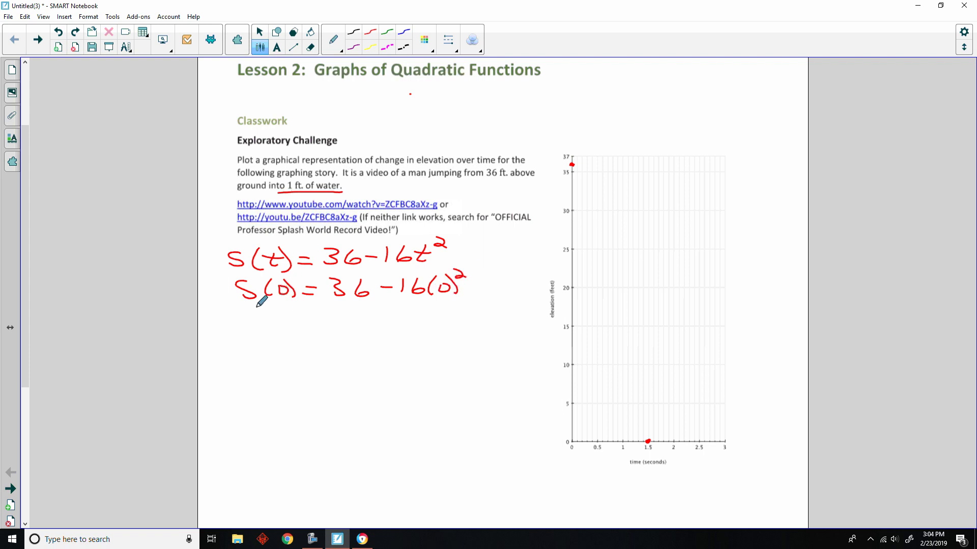
{"action": "mouse_move", "coordinate": [264, 306]}
{"action": "left_mouse_down"}
{"action": "mouse_move", "coordinate": [249, 317]}
{"action": "mouse_move", "coordinate": [290, 308]}
{"action": "mouse_move", "coordinate": [269, 322]}
{"action": "mouse_move", "coordinate": [328, 317]}
{"action": "left_mouse_up"}
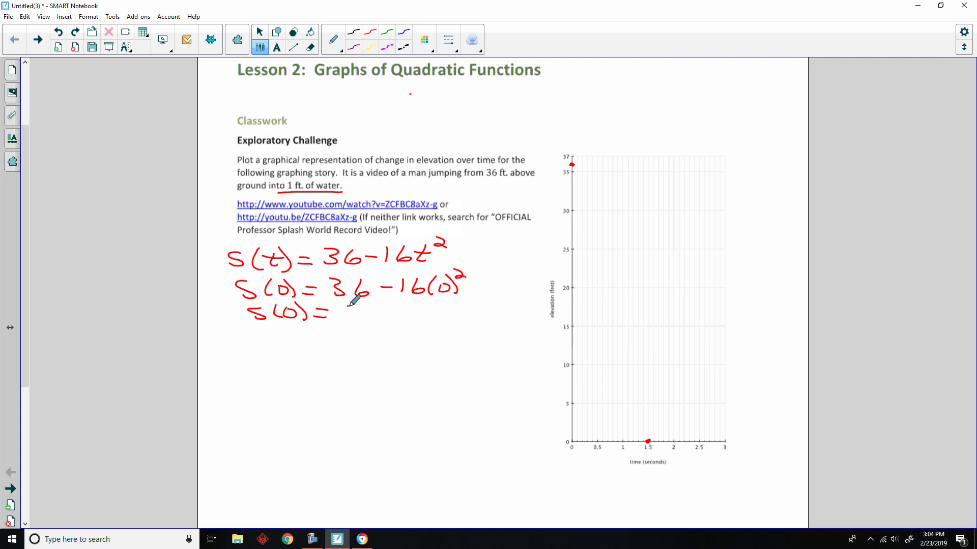
{"action": "mouse_move", "coordinate": [347, 307]}
{"action": "left_mouse_down"}
{"action": "mouse_move", "coordinate": [346, 318]}
{"action": "mouse_move", "coordinate": [368, 312]}
{"action": "left_mouse_up"}
Work out S(1) = 36 − 16, giving S(1) = 20, on the lines below.
{"action": "mouse_move", "coordinate": [273, 335]}
{"action": "left_mouse_down"}
{"action": "mouse_move", "coordinate": [255, 340]}
{"action": "mouse_move", "coordinate": [309, 350]}
{"action": "mouse_move", "coordinate": [335, 337]}
{"action": "left_mouse_up"}
{"action": "mouse_move", "coordinate": [320, 343]}
{"action": "left_mouse_down"}
{"action": "mouse_move", "coordinate": [357, 330]}
{"action": "mouse_move", "coordinate": [360, 341]}
{"action": "mouse_move", "coordinate": [396, 336]}
{"action": "left_mouse_up"}
{"action": "mouse_move", "coordinate": [409, 332]}
{"action": "left_mouse_down"}
{"action": "mouse_move", "coordinate": [410, 346]}
{"action": "mouse_move", "coordinate": [460, 346]}
{"action": "mouse_move", "coordinate": [482, 324]}
{"action": "left_mouse_up"}
{"action": "mouse_move", "coordinate": [268, 365]}
{"action": "left_mouse_down"}
{"action": "mouse_move", "coordinate": [253, 375]}
{"action": "mouse_move", "coordinate": [296, 375]}
{"action": "left_mouse_up"}
{"action": "left_click_drag", "start_coordinate": [315, 366], "coordinate": [327, 376]}
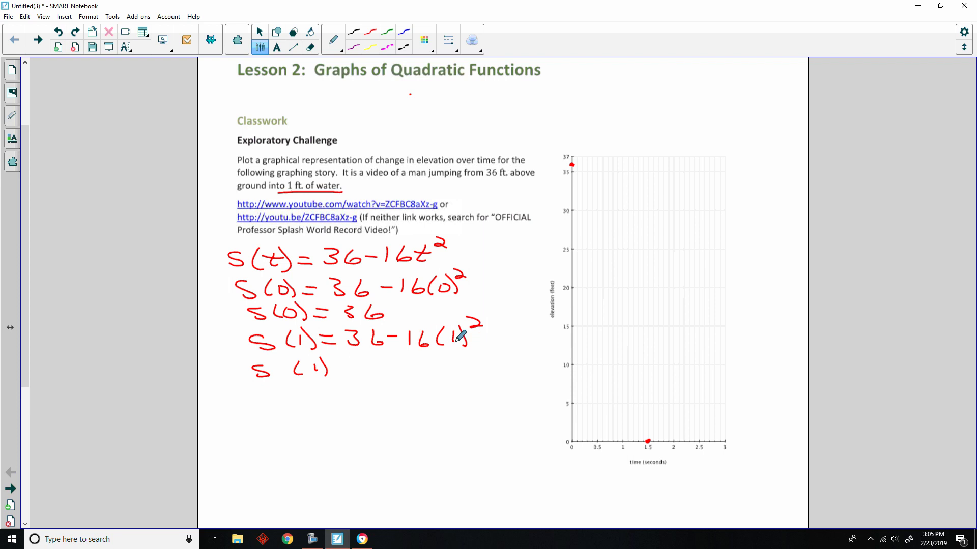
{"action": "mouse_move", "coordinate": [337, 369]}
{"action": "left_mouse_down"}
{"action": "mouse_move", "coordinate": [382, 356]}
{"action": "mouse_move", "coordinate": [399, 371]}
{"action": "mouse_move", "coordinate": [390, 364]}
{"action": "left_mouse_up"}
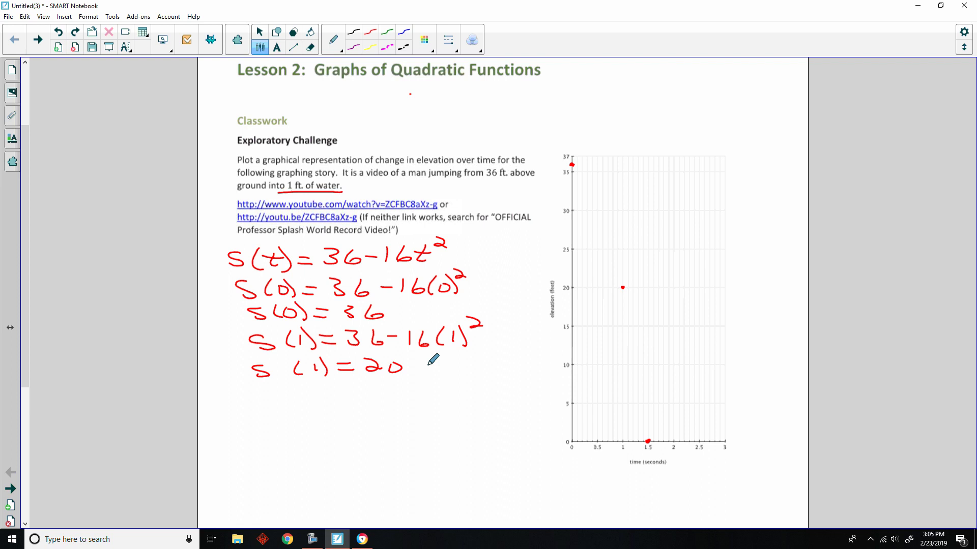
Write the first line S(1.5) = 36 − 16(1.5)² in red.
{"action": "mouse_move", "coordinate": [270, 392]}
{"action": "left_mouse_down"}
{"action": "mouse_move", "coordinate": [325, 385]}
{"action": "mouse_move", "coordinate": [329, 395]}
{"action": "mouse_move", "coordinate": [375, 388]}
{"action": "left_mouse_up"}
{"action": "left_click", "coordinate": [311, 397]}
{"action": "left_click_drag", "start_coordinate": [361, 395], "coordinate": [442, 399]}
{"action": "left_click", "coordinate": [384, 389]}
{"action": "mouse_move", "coordinate": [458, 387]}
{"action": "left_mouse_down"}
{"action": "mouse_move", "coordinate": [471, 400]}
{"action": "mouse_move", "coordinate": [501, 395]}
{"action": "left_mouse_up"}
{"action": "left_click", "coordinate": [492, 396]}
{"action": "mouse_move", "coordinate": [501, 382]}
{"action": "left_mouse_down"}
{"action": "mouse_move", "coordinate": [512, 379]}
{"action": "mouse_move", "coordinate": [519, 402]}
{"action": "mouse_move", "coordinate": [535, 374]}
{"action": "left_mouse_up"}
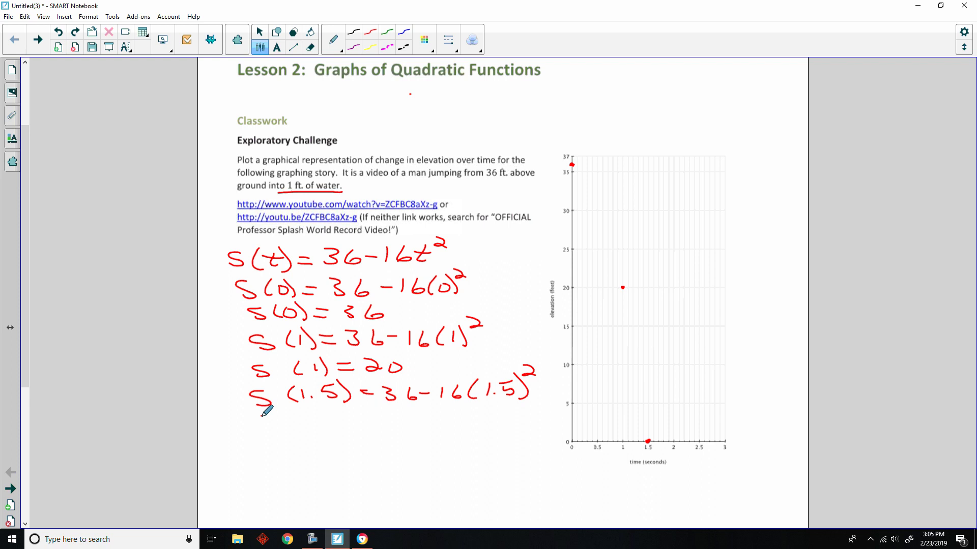
Write the next line S(1.5) = 36 − 16(2.25).
{"action": "mouse_move", "coordinate": [263, 415]}
{"action": "left_mouse_down"}
{"action": "mouse_move", "coordinate": [249, 428]}
{"action": "mouse_move", "coordinate": [326, 427]}
{"action": "mouse_move", "coordinate": [332, 414]}
{"action": "mouse_move", "coordinate": [332, 431]}
{"action": "mouse_move", "coordinate": [367, 418]}
{"action": "left_mouse_up"}
{"action": "left_click", "coordinate": [313, 424]}
{"action": "mouse_move", "coordinate": [355, 423]}
{"action": "left_mouse_down"}
{"action": "mouse_move", "coordinate": [387, 412]}
{"action": "mouse_move", "coordinate": [382, 423]}
{"action": "mouse_move", "coordinate": [397, 414]}
{"action": "mouse_move", "coordinate": [438, 424]}
{"action": "left_mouse_up"}
{"action": "mouse_move", "coordinate": [453, 411]}
{"action": "left_mouse_down"}
{"action": "mouse_move", "coordinate": [502, 408]}
{"action": "mouse_move", "coordinate": [505, 419]}
{"action": "mouse_move", "coordinate": [524, 409]}
{"action": "mouse_move", "coordinate": [541, 422]}
{"action": "left_mouse_up"}
{"action": "left_click", "coordinate": [501, 416]}
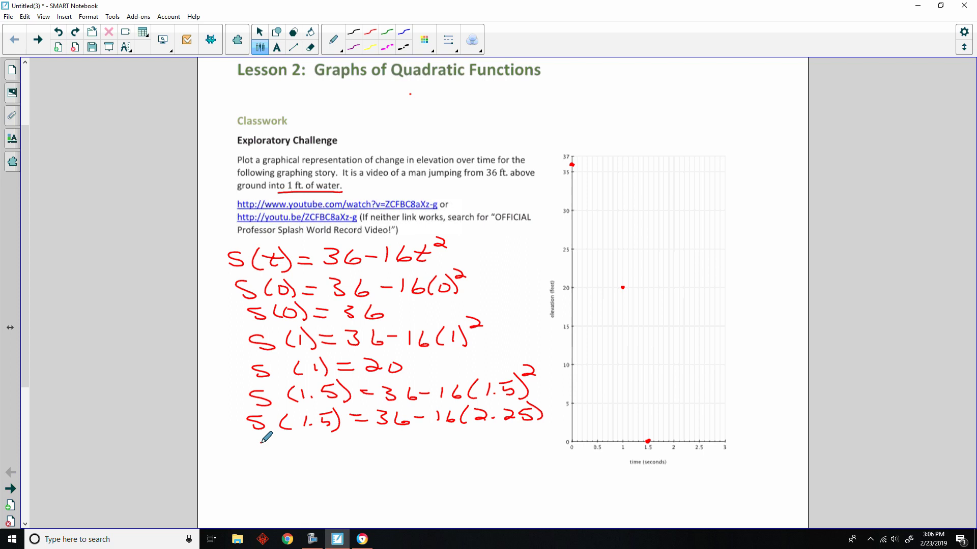
Write S(1.5) = 36 − 36 and S(1.5) = 0, then sketch and undo a curve from 36 ft.
{"action": "mouse_move", "coordinate": [268, 442]}
{"action": "left_mouse_down"}
{"action": "mouse_move", "coordinate": [250, 454]}
{"action": "mouse_move", "coordinate": [318, 440]}
{"action": "left_mouse_up"}
{"action": "left_click", "coordinate": [300, 447]}
{"action": "mouse_move", "coordinate": [307, 442]}
{"action": "left_mouse_down"}
{"action": "mouse_move", "coordinate": [306, 453]}
{"action": "mouse_move", "coordinate": [334, 454]}
{"action": "mouse_move", "coordinate": [361, 443]}
{"action": "mouse_move", "coordinate": [378, 455]}
{"action": "mouse_move", "coordinate": [432, 446]}
{"action": "left_mouse_up"}
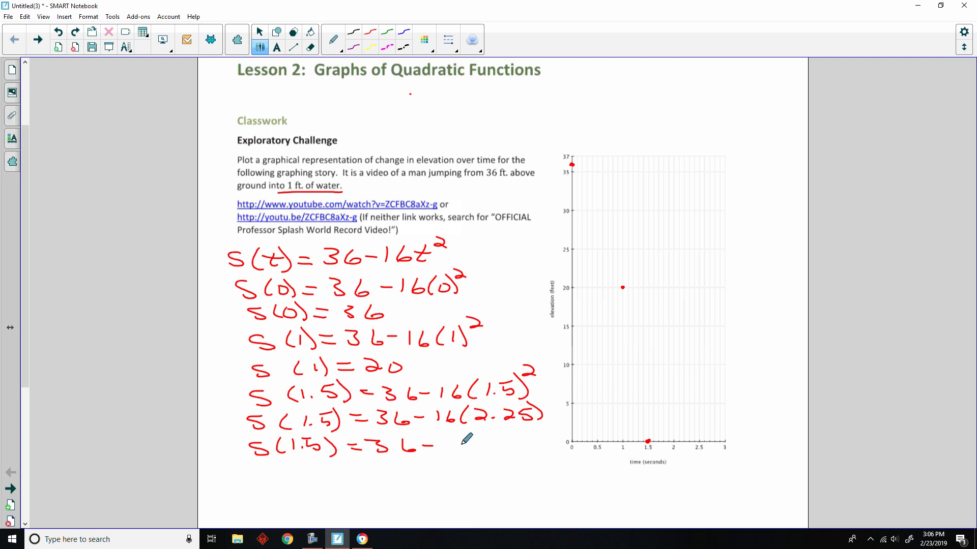
{"action": "mouse_move", "coordinate": [443, 436]}
{"action": "left_mouse_down"}
{"action": "mouse_move", "coordinate": [443, 448]}
{"action": "mouse_move", "coordinate": [474, 443]}
{"action": "left_mouse_up"}
{"action": "left_click_drag", "start_coordinate": [352, 469], "coordinate": [391, 463]}
{"action": "mouse_move", "coordinate": [291, 467]}
{"action": "left_mouse_down"}
{"action": "mouse_move", "coordinate": [272, 478]}
{"action": "mouse_move", "coordinate": [312, 476]}
{"action": "left_mouse_up"}
{"action": "left_click_drag", "start_coordinate": [317, 475], "coordinate": [349, 485]}
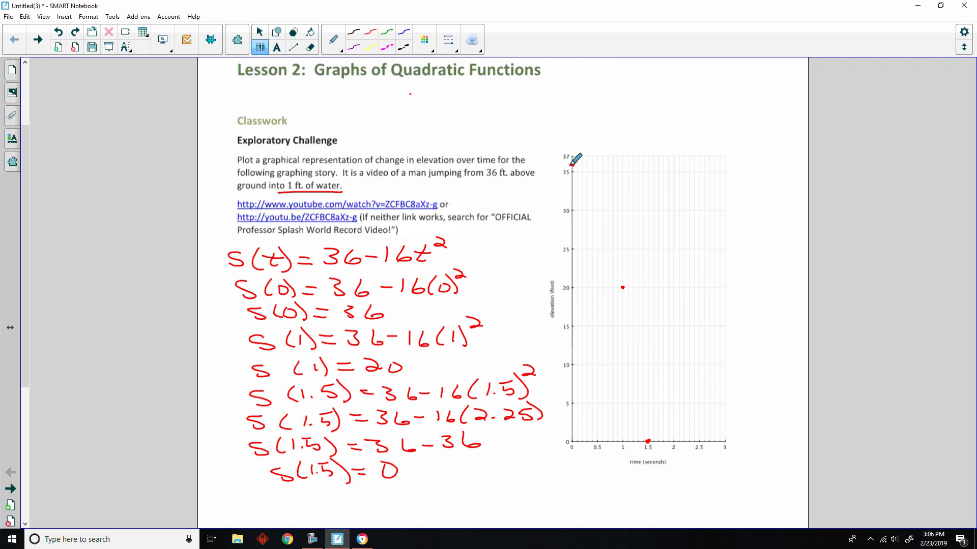
{"action": "left_click_drag", "start_coordinate": [573, 164], "coordinate": [597, 208]}
{"action": "key", "text": "ctrl+z"}
Erase the handwritten S(1.5) working lines and return to the pen.
{"action": "left_click", "coordinate": [310, 48]}
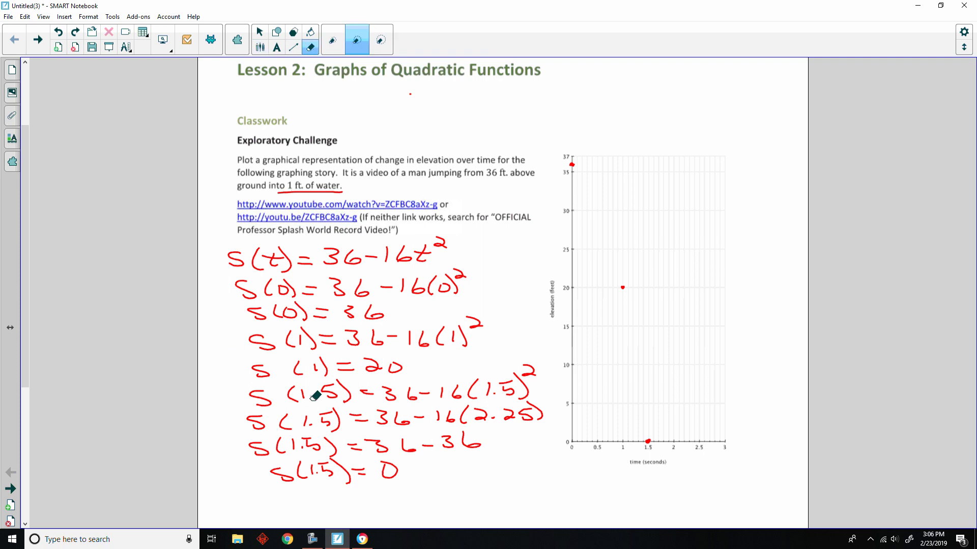
{"action": "mouse_move", "coordinate": [320, 393]}
{"action": "left_mouse_down"}
{"action": "mouse_move", "coordinate": [249, 397]}
{"action": "mouse_move", "coordinate": [482, 385]}
{"action": "mouse_move", "coordinate": [544, 367]}
{"action": "mouse_move", "coordinate": [521, 373]}
{"action": "mouse_move", "coordinate": [545, 399]}
{"action": "mouse_move", "coordinate": [516, 406]}
{"action": "mouse_move", "coordinate": [259, 403]}
{"action": "mouse_move", "coordinate": [247, 455]}
{"action": "mouse_move", "coordinate": [384, 493]}
{"action": "mouse_move", "coordinate": [470, 458]}
{"action": "mouse_move", "coordinate": [452, 416]}
{"action": "left_mouse_up"}
{"action": "left_click", "coordinate": [363, 433]}
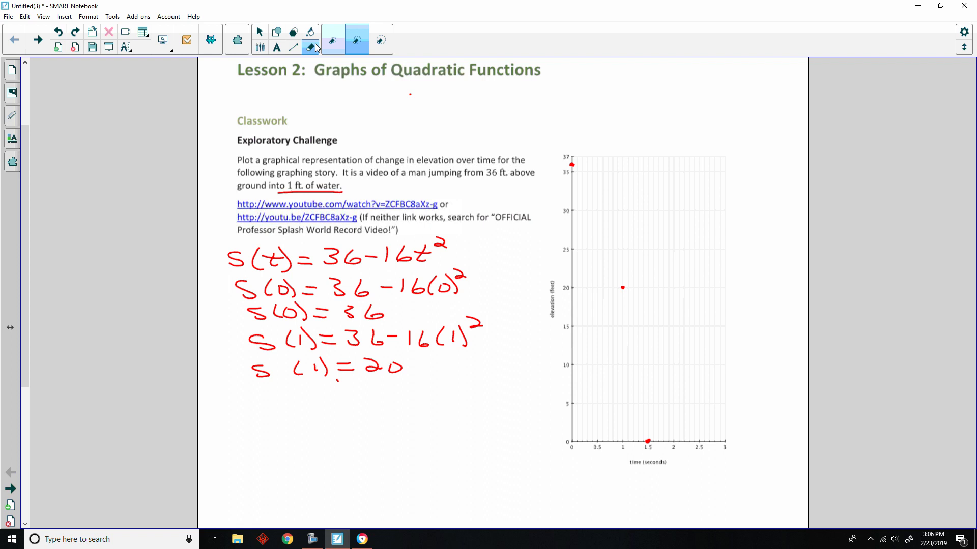
{"action": "left_click", "coordinate": [260, 47]}
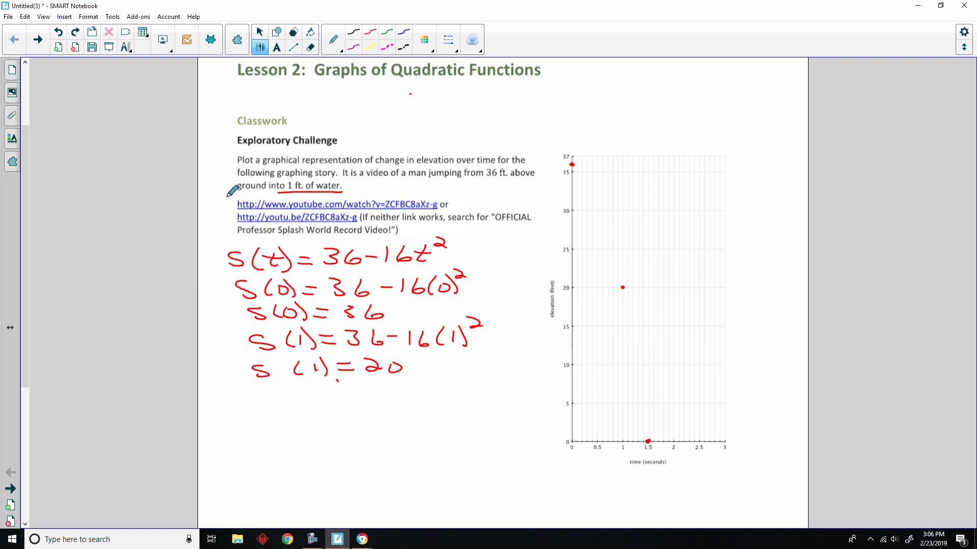
In green ink, write S(0.5) = 36 − 16(0.5)² below the red work.
{"action": "left_click", "coordinate": [386, 34]}
{"action": "left_click", "coordinate": [448, 41]}
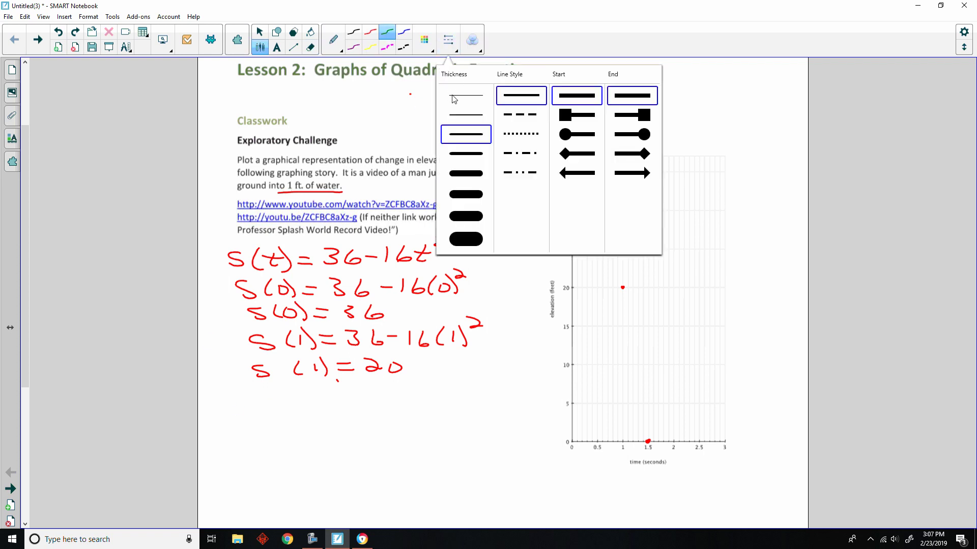
{"action": "left_click", "coordinate": [261, 389]}
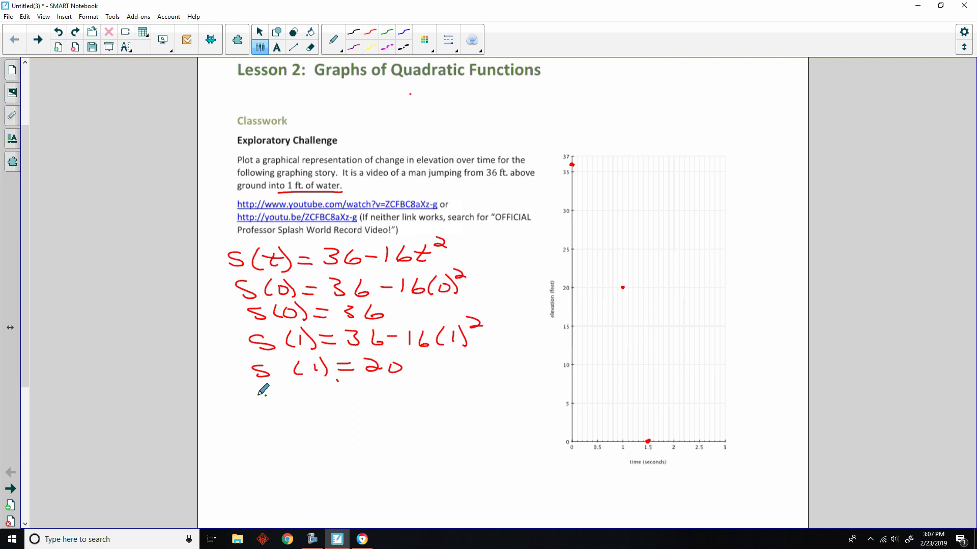
{"action": "mouse_move", "coordinate": [268, 395]}
{"action": "left_mouse_down"}
{"action": "mouse_move", "coordinate": [253, 407]}
{"action": "mouse_move", "coordinate": [299, 397]}
{"action": "mouse_move", "coordinate": [314, 405]}
{"action": "left_mouse_up"}
{"action": "left_click", "coordinate": [307, 403]}
{"action": "mouse_move", "coordinate": [316, 392]}
{"action": "left_mouse_down"}
{"action": "mouse_move", "coordinate": [336, 402]}
{"action": "mouse_move", "coordinate": [357, 388]}
{"action": "left_mouse_up"}
{"action": "left_click_drag", "start_coordinate": [346, 399], "coordinate": [414, 397]}
{"action": "mouse_move", "coordinate": [428, 390]}
{"action": "left_mouse_down"}
{"action": "mouse_move", "coordinate": [469, 391]}
{"action": "mouse_move", "coordinate": [502, 397]}
{"action": "mouse_move", "coordinate": [498, 386]}
{"action": "mouse_move", "coordinate": [509, 395]}
{"action": "mouse_move", "coordinate": [529, 379]}
{"action": "left_mouse_up"}
{"action": "left_click", "coordinate": [487, 400]}
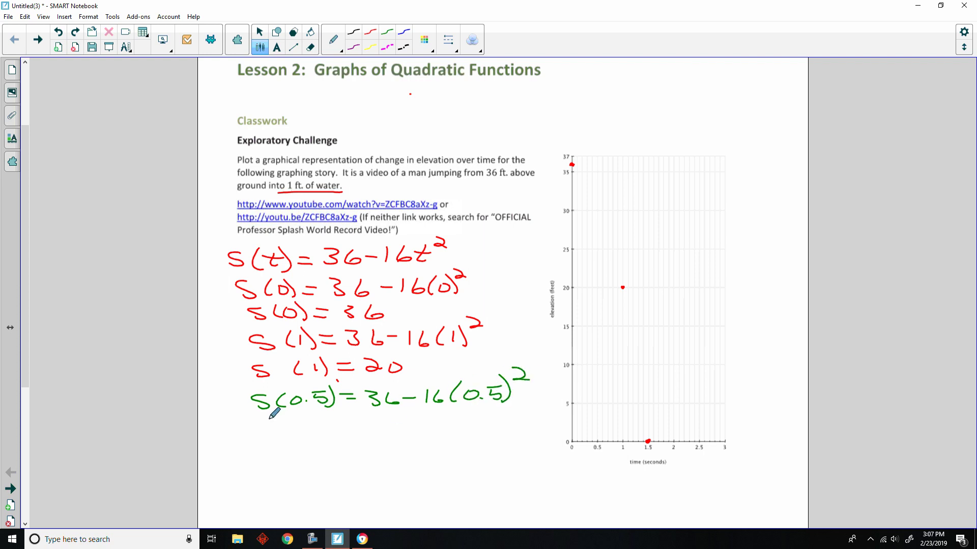
Write the second green line S(0.5) = 36 − 4.
{"action": "mouse_move", "coordinate": [272, 419]}
{"action": "left_mouse_down"}
{"action": "mouse_move", "coordinate": [261, 429]}
{"action": "mouse_move", "coordinate": [303, 417]}
{"action": "mouse_move", "coordinate": [326, 429]}
{"action": "left_mouse_up"}
{"action": "left_click", "coordinate": [314, 424]}
{"action": "mouse_move", "coordinate": [342, 414]}
{"action": "left_mouse_down"}
{"action": "mouse_move", "coordinate": [347, 434]}
{"action": "mouse_move", "coordinate": [379, 421]}
{"action": "left_mouse_up"}
{"action": "left_click_drag", "start_coordinate": [362, 428], "coordinate": [418, 426]}
{"action": "left_click_drag", "start_coordinate": [428, 421], "coordinate": [438, 420]}
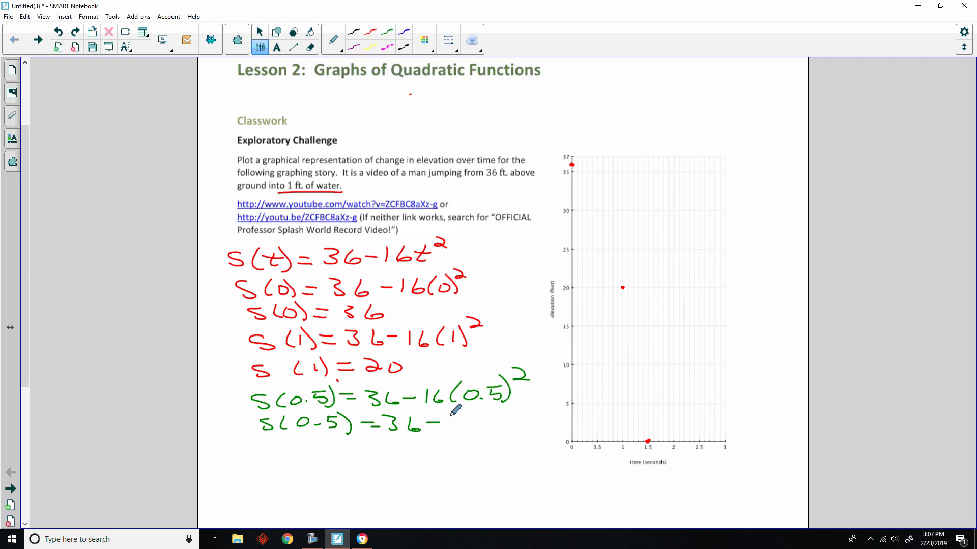
{"action": "left_click_drag", "start_coordinate": [454, 416], "coordinate": [457, 431]}
Write the final green line concluding S(0.5) = 32.
{"action": "mouse_move", "coordinate": [275, 444]}
{"action": "left_mouse_down"}
{"action": "mouse_move", "coordinate": [257, 458]}
{"action": "mouse_move", "coordinate": [283, 459]}
{"action": "left_mouse_up"}
{"action": "left_click_drag", "start_coordinate": [306, 446], "coordinate": [328, 458]}
{"action": "left_click", "coordinate": [321, 454]}
{"action": "mouse_move", "coordinate": [331, 440]}
{"action": "left_mouse_down"}
{"action": "mouse_move", "coordinate": [359, 457]}
{"action": "mouse_move", "coordinate": [391, 451]}
{"action": "left_mouse_up"}
{"action": "left_click_drag", "start_coordinate": [378, 457], "coordinate": [449, 453]}
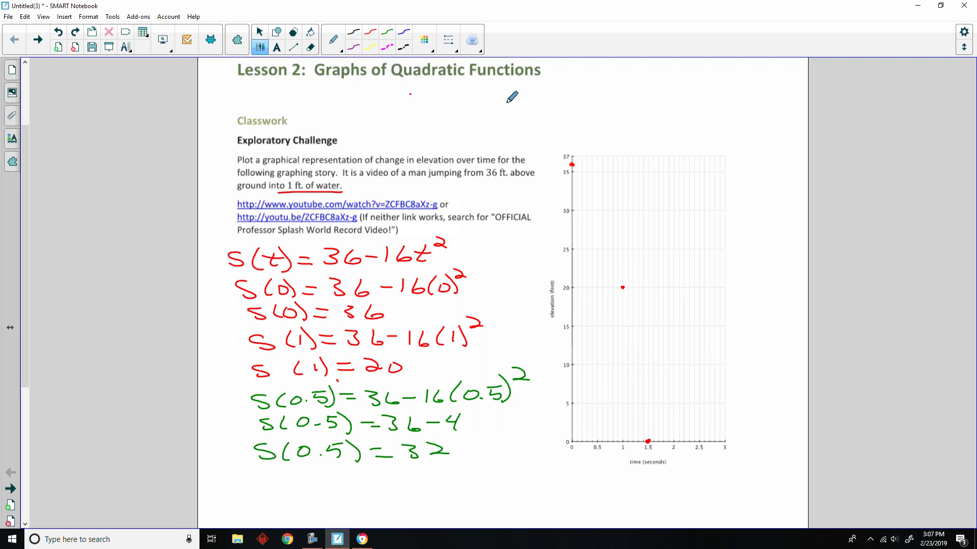
{"action": "left_click", "coordinate": [370, 33]}
Dot the 32 ft point and sketch a red curve falling from 36 ft through it.
{"action": "left_click", "coordinate": [448, 40]}
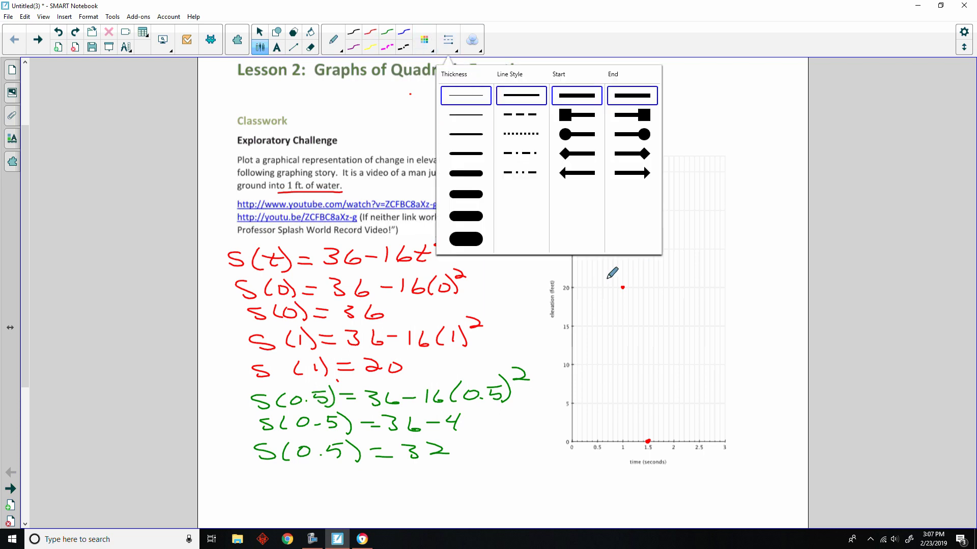
{"action": "left_click", "coordinate": [381, 212]}
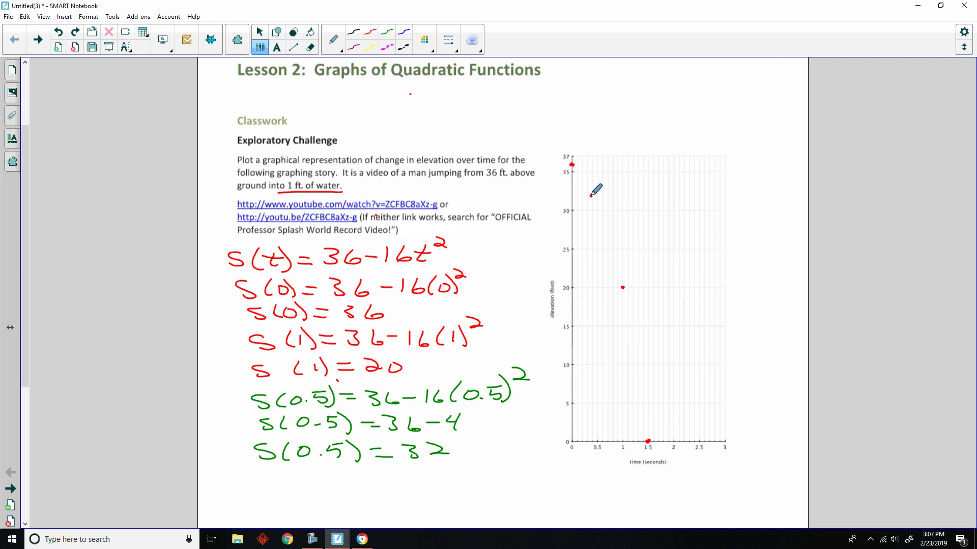
{"action": "left_click_drag", "start_coordinate": [591, 196], "coordinate": [594, 195]}
{"action": "mouse_move", "coordinate": [573, 164]}
{"action": "left_mouse_down"}
{"action": "mouse_move", "coordinate": [615, 248]}
{"action": "mouse_move", "coordinate": [647, 441]}
{"action": "left_mouse_up"}
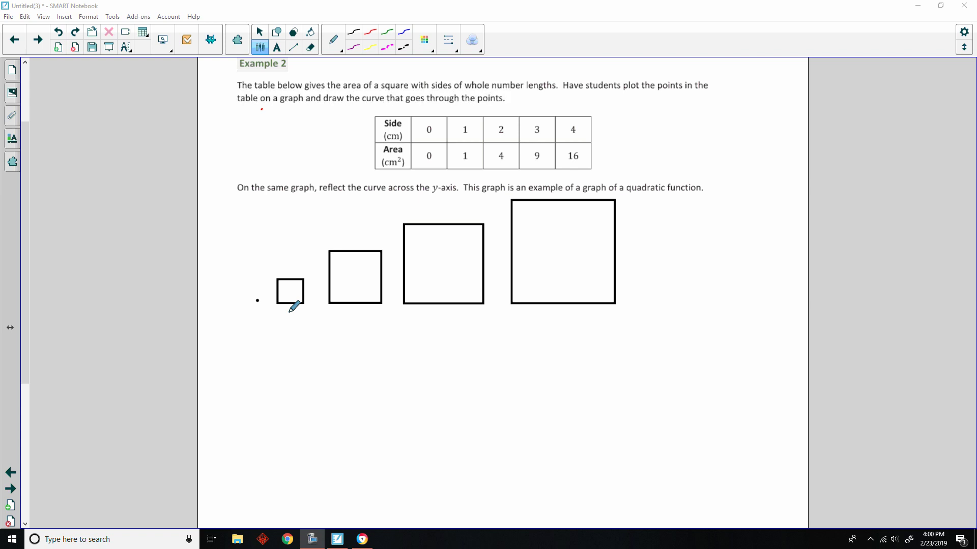
Label the four squares in red with side lengths 1, 2, 3, 4 and areas 1 and 16.
{"action": "left_click_drag", "start_coordinate": [288, 309], "coordinate": [307, 295]}
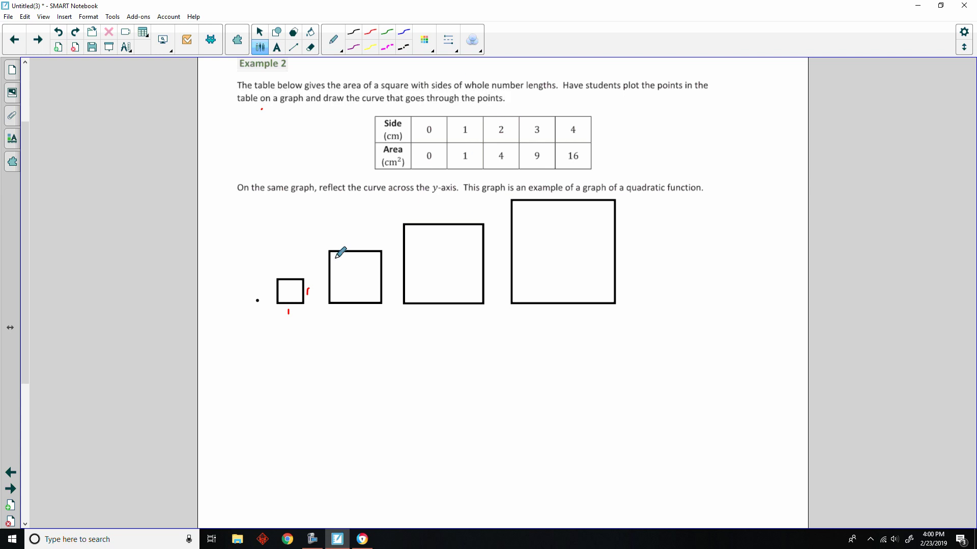
{"action": "mouse_move", "coordinate": [362, 308]}
{"action": "left_mouse_down"}
{"action": "mouse_move", "coordinate": [355, 316]}
{"action": "mouse_move", "coordinate": [367, 318]}
{"action": "left_mouse_up"}
{"action": "mouse_move", "coordinate": [385, 277]}
{"action": "left_mouse_down"}
{"action": "mouse_move", "coordinate": [393, 285]}
{"action": "mouse_move", "coordinate": [361, 288]}
{"action": "left_mouse_up"}
{"action": "left_click_drag", "start_coordinate": [288, 288], "coordinate": [290, 297]}
{"action": "left_click_drag", "start_coordinate": [437, 309], "coordinate": [435, 319]}
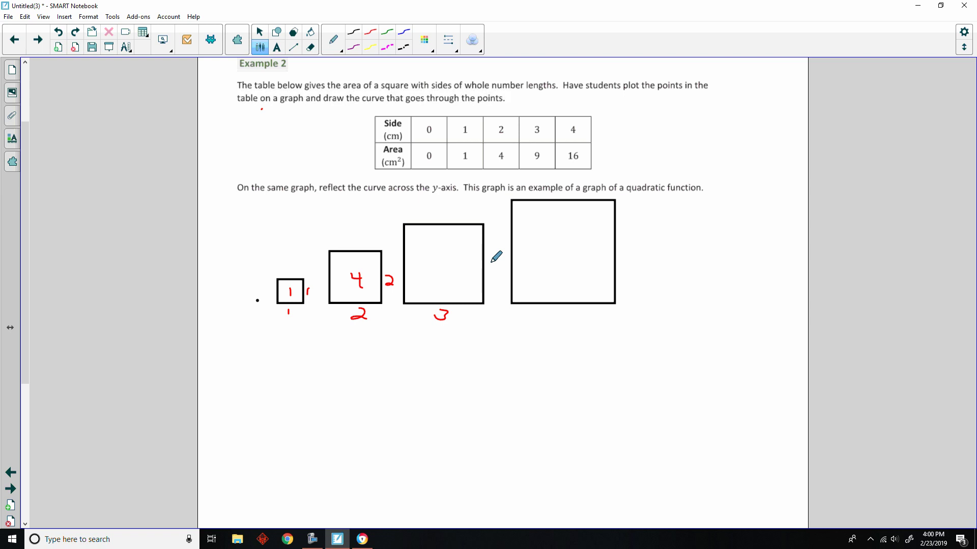
{"action": "mouse_move", "coordinate": [485, 259]}
{"action": "left_mouse_down"}
{"action": "mouse_move", "coordinate": [484, 272]}
{"action": "mouse_move", "coordinate": [451, 261]}
{"action": "mouse_move", "coordinate": [445, 283]}
{"action": "left_mouse_up"}
{"action": "left_click_drag", "start_coordinate": [563, 311], "coordinate": [573, 322]}
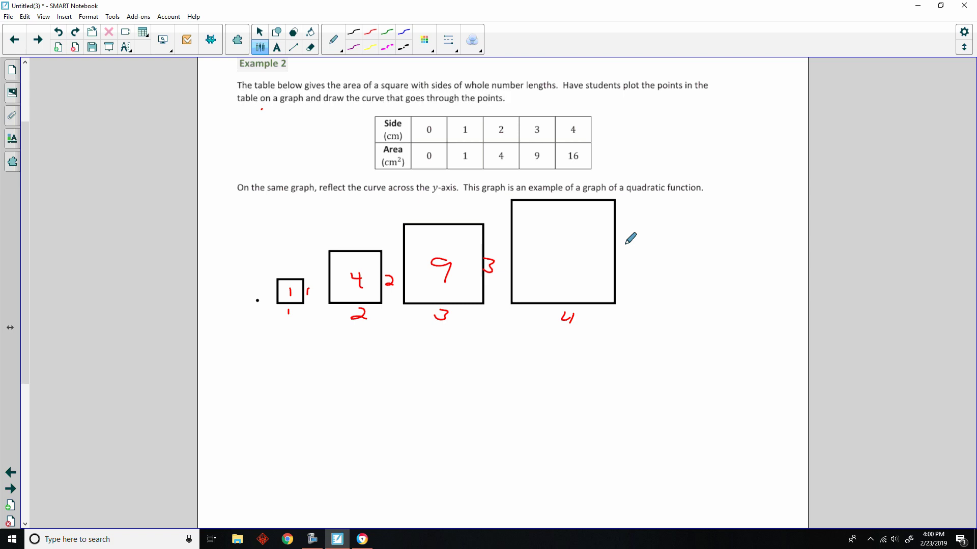
{"action": "left_click_drag", "start_coordinate": [625, 245], "coordinate": [632, 252]}
{"action": "left_click_drag", "start_coordinate": [630, 245], "coordinate": [627, 263]}
{"action": "mouse_move", "coordinate": [552, 243]}
{"action": "left_mouse_down"}
{"action": "mouse_move", "coordinate": [550, 256]}
{"action": "mouse_move", "coordinate": [562, 254]}
{"action": "left_mouse_up"}
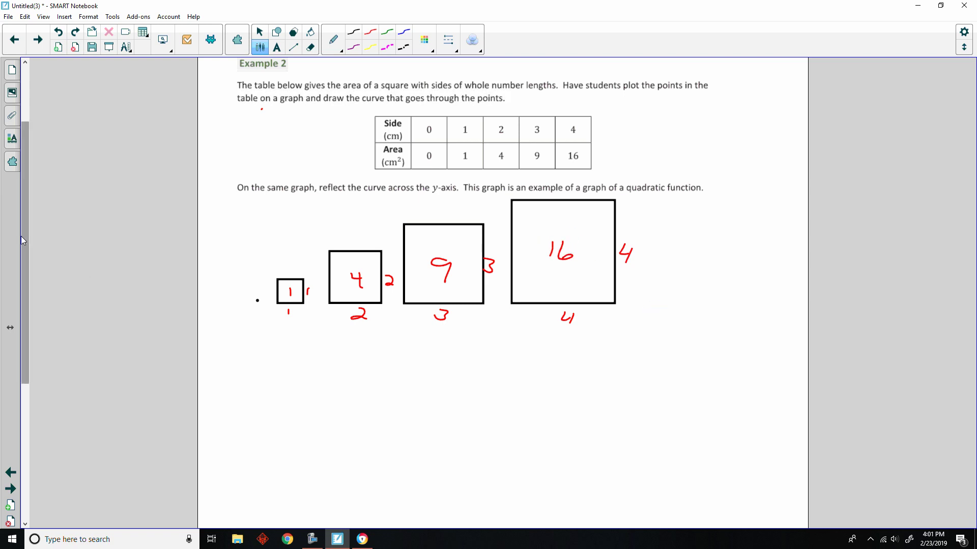
{"action": "left_click_drag", "start_coordinate": [20, 236], "coordinate": [28, 259]}
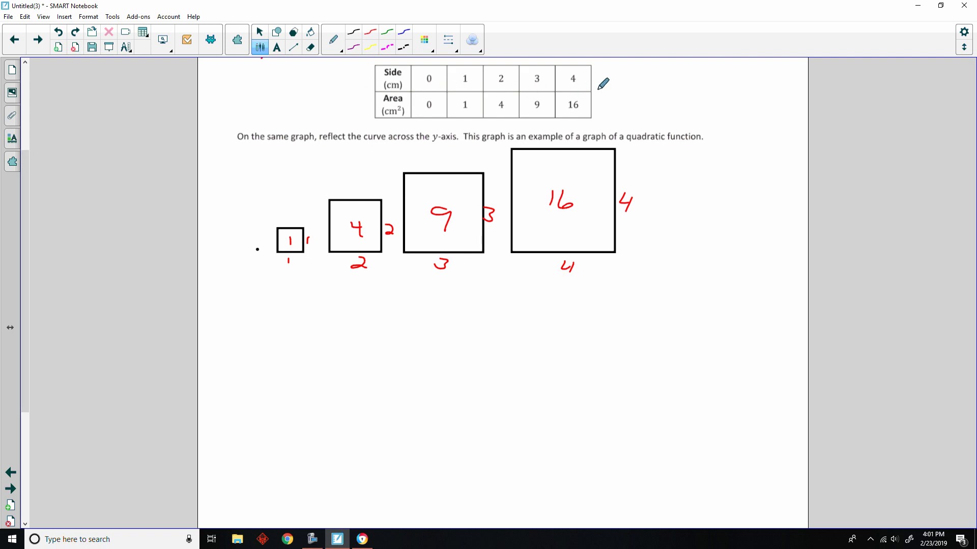
Write a red x beside the Side row and a red y beside the Area row.
{"action": "mouse_move", "coordinate": [352, 78]}
{"action": "left_mouse_down"}
{"action": "mouse_move", "coordinate": [370, 105]}
{"action": "mouse_move", "coordinate": [357, 119]}
{"action": "left_mouse_up"}
{"action": "left_click", "coordinate": [364, 537]}
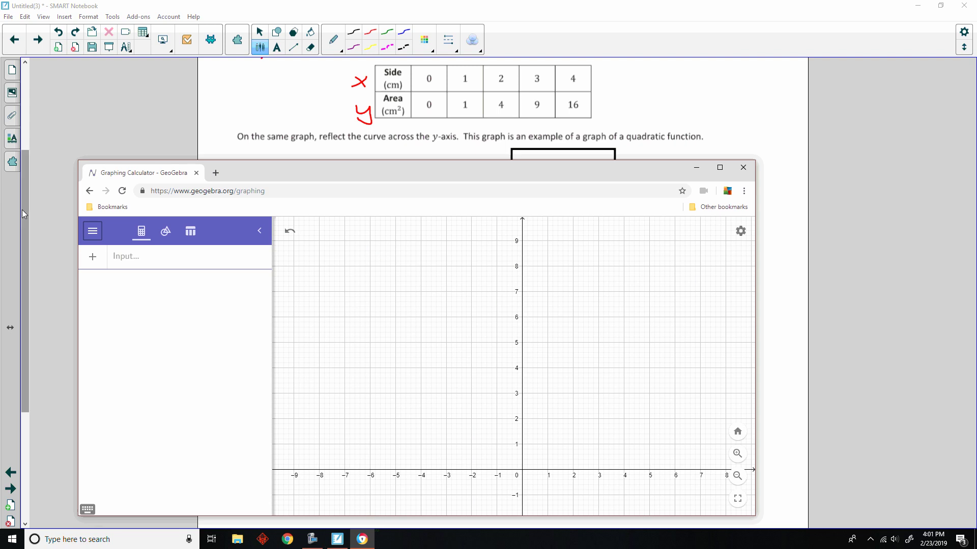
{"action": "left_click", "coordinate": [22, 210]}
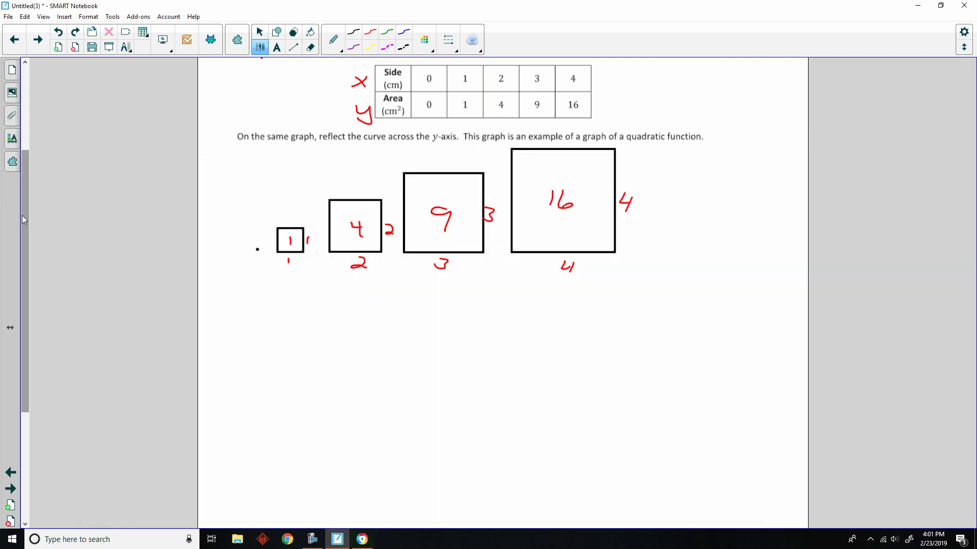
Enter (0, 0) and (1, 1) in GeoGebra as points A and B.
{"action": "left_click", "coordinate": [363, 539]}
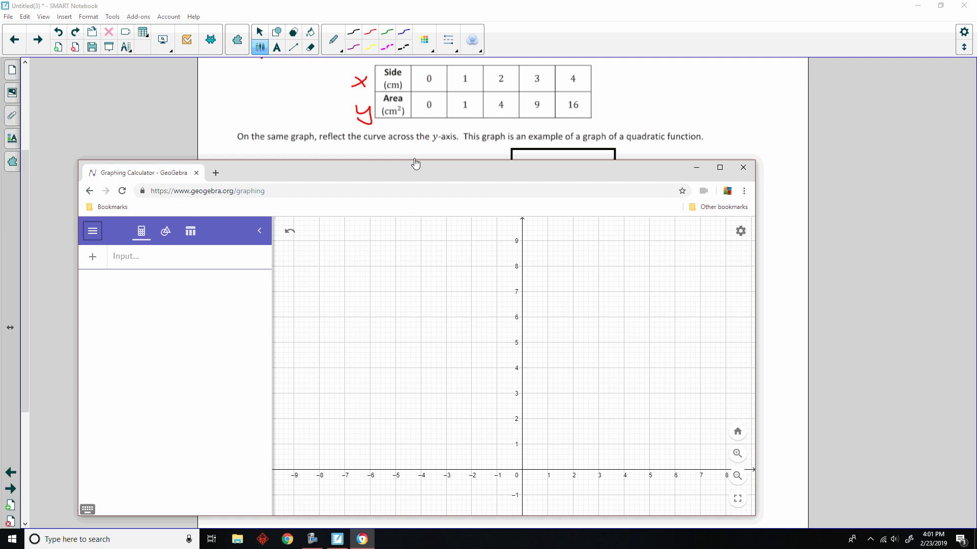
{"action": "key", "text": "Tab"}
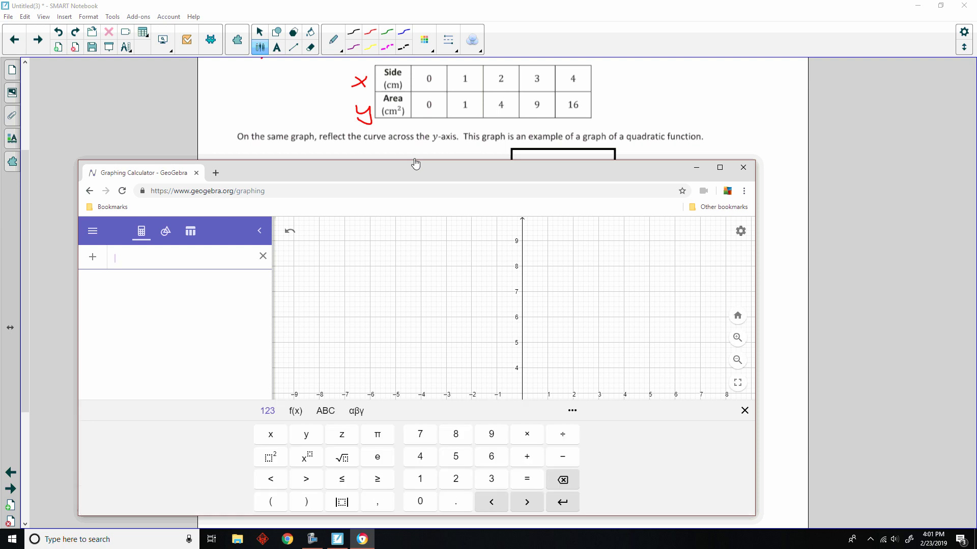
{"action": "type", "text": "("}
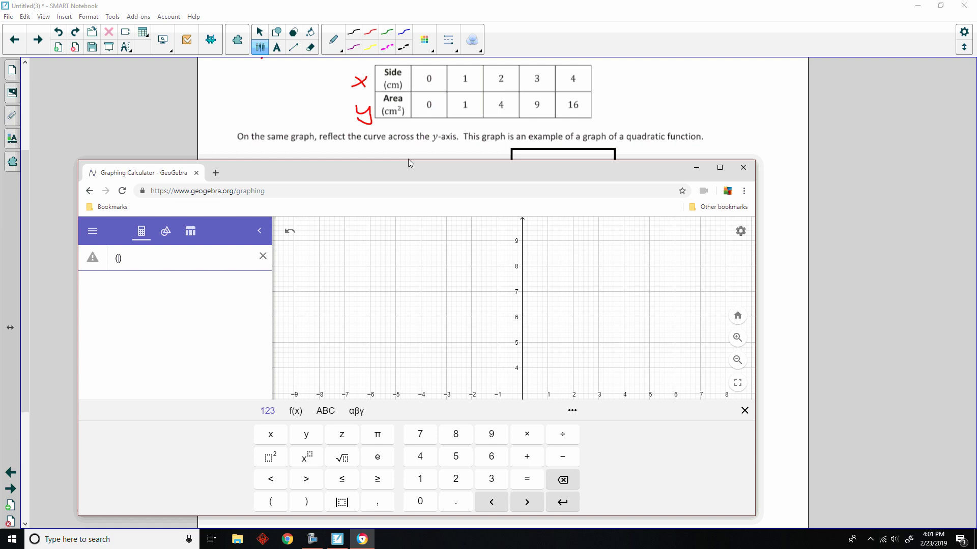
{"action": "type", "text": "0, 0"}
{"action": "key", "text": "Return"}
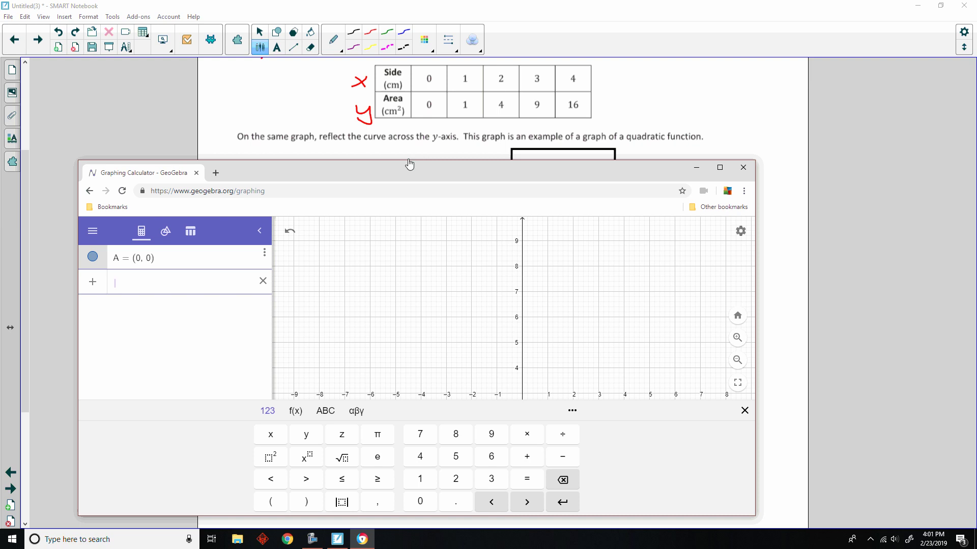
{"action": "type", "text": "("}
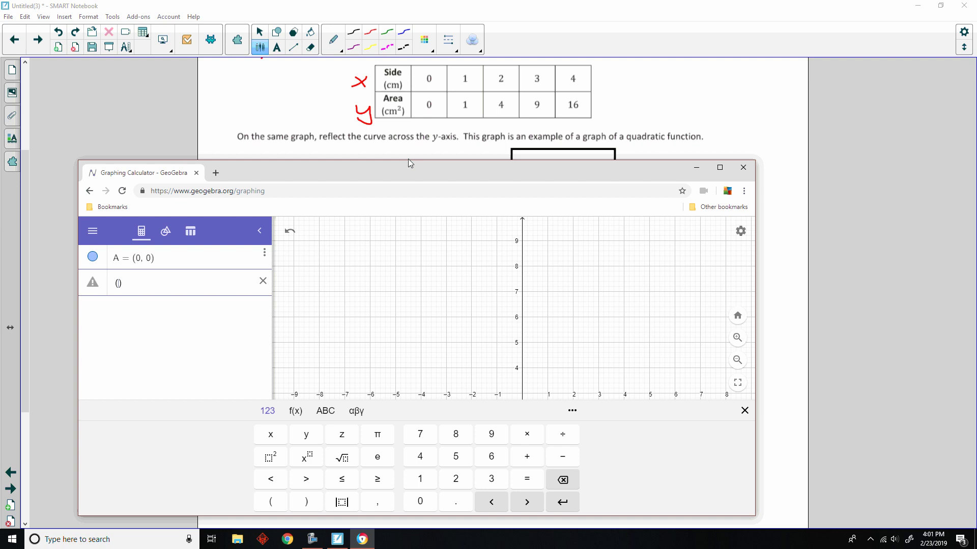
{"action": "type", "text": "1,1"}
{"action": "key", "text": "Return"}
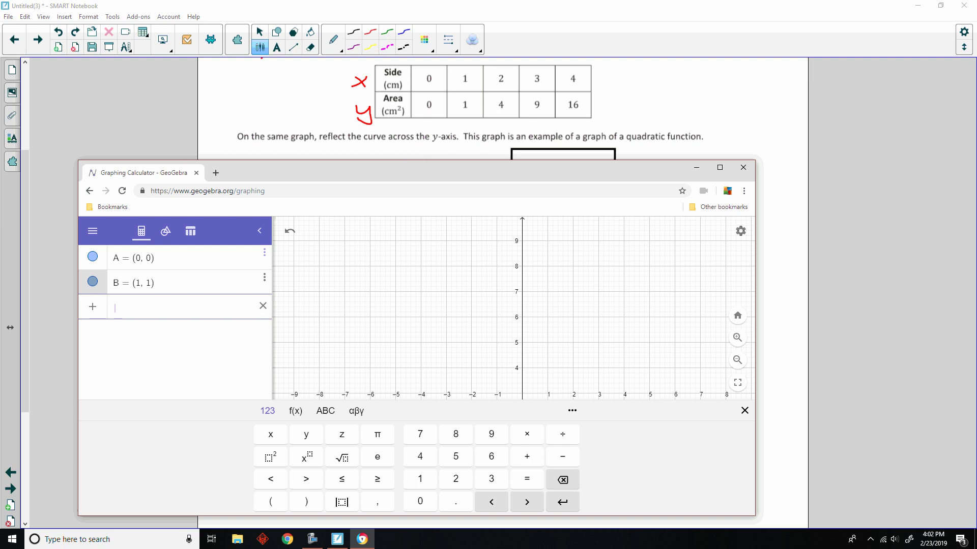
Plot (2, 4), (3, 9) and (4, 16) as points C, D and E.
{"action": "left_click", "coordinate": [409, 163]}
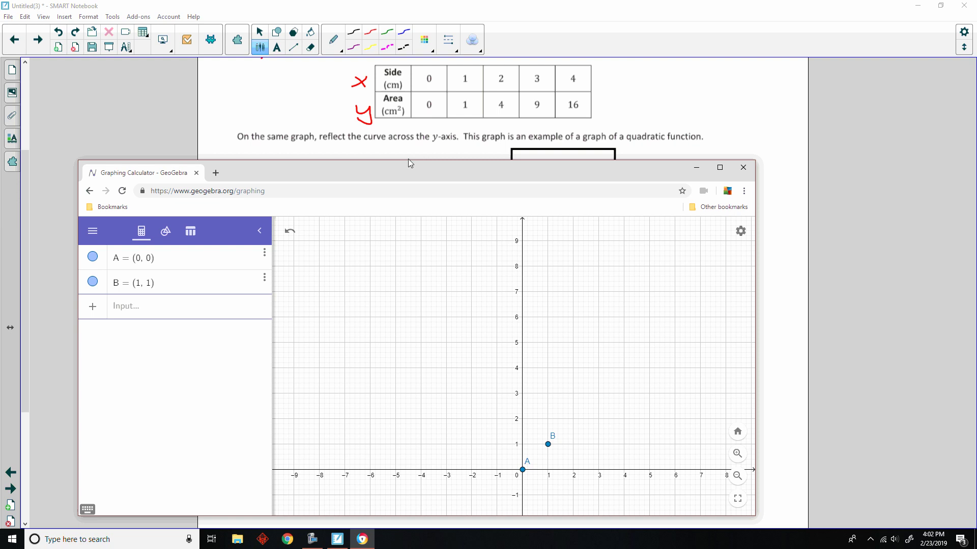
{"action": "left_click", "coordinate": [409, 163]}
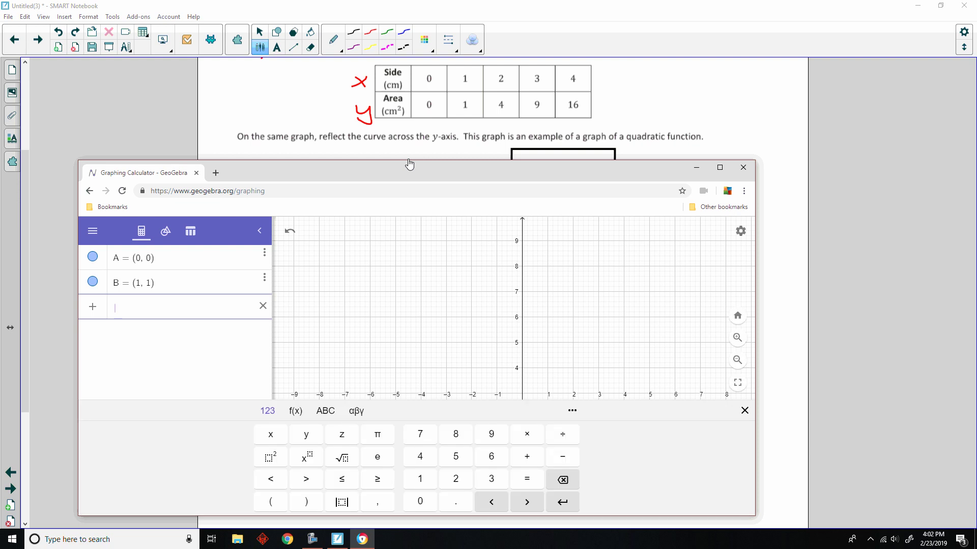
{"action": "type", "text": "("}
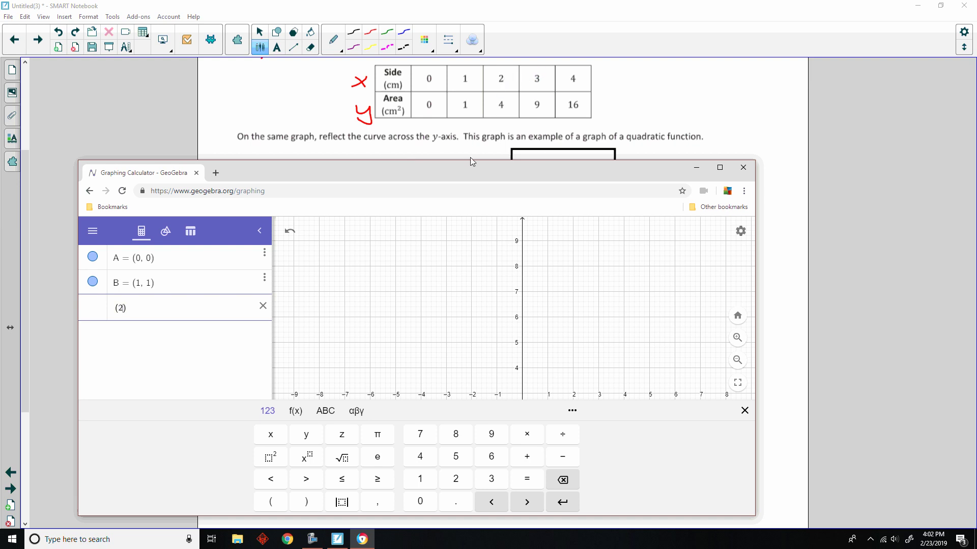
{"action": "type", "text": "2,4"}
{"action": "key", "text": "Return"}
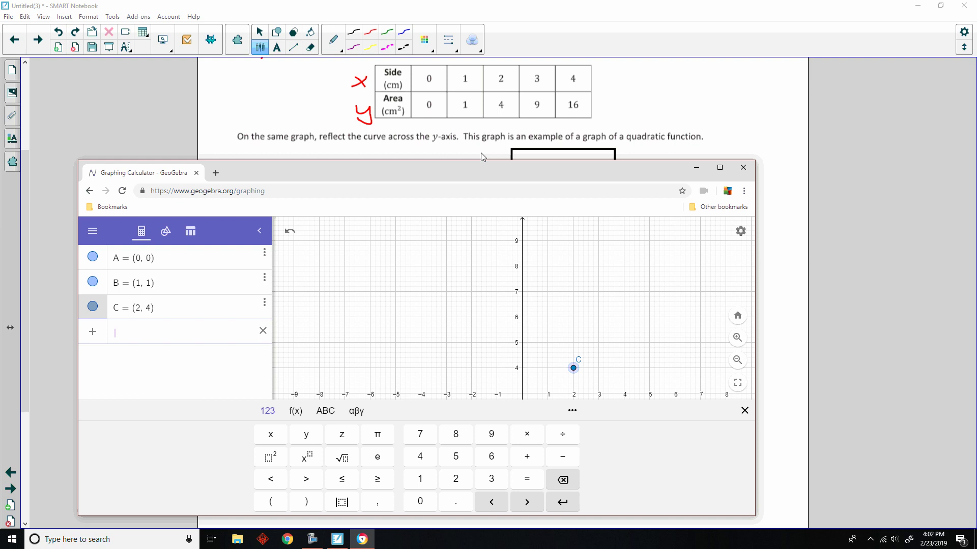
{"action": "type", "text": "("}
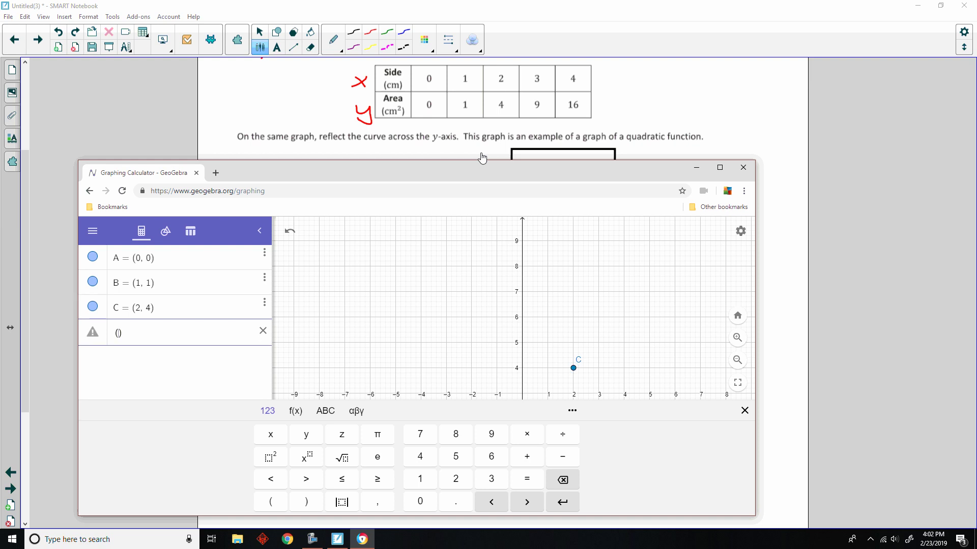
{"action": "type", "text": "3, 9"}
{"action": "key", "text": "Return"}
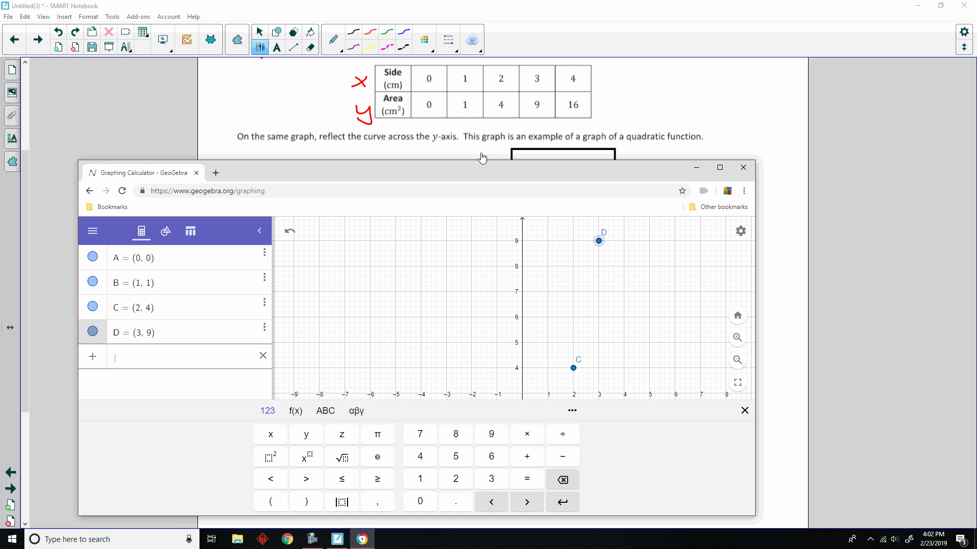
{"action": "type", "text": "("}
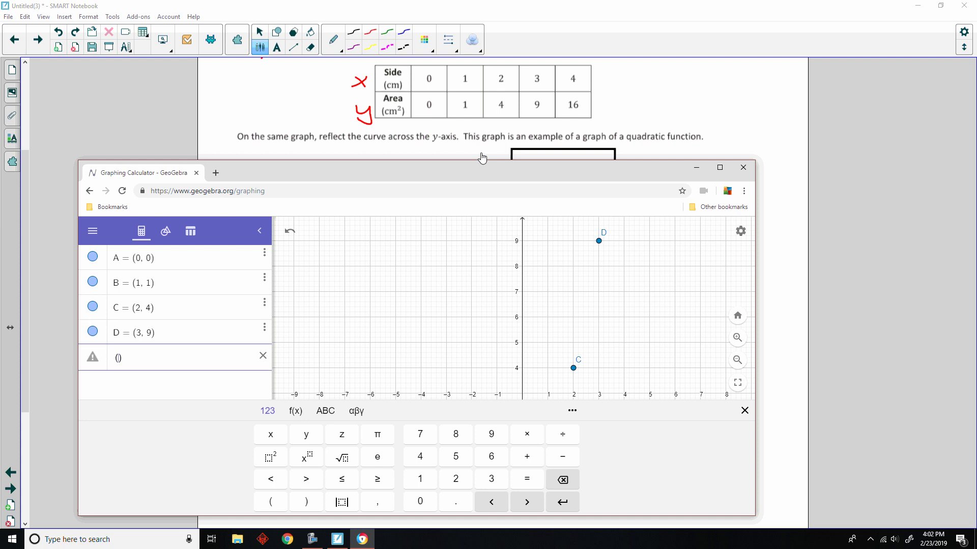
{"action": "type", "text": "4, 16"}
{"action": "key", "text": "Return"}
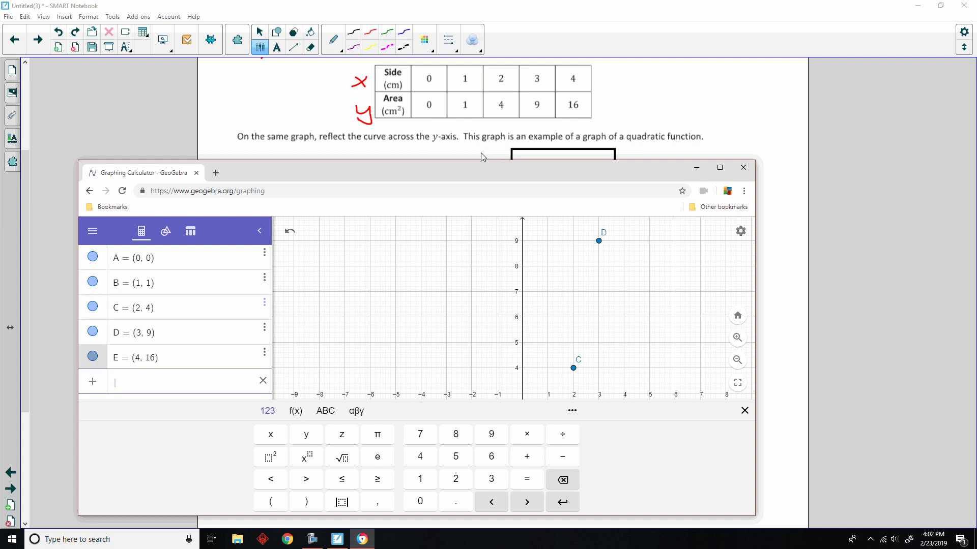
Hide the on-screen keyboard and zoom out until point E at (4, 16) is visible.
{"action": "key", "text": "Escape"}
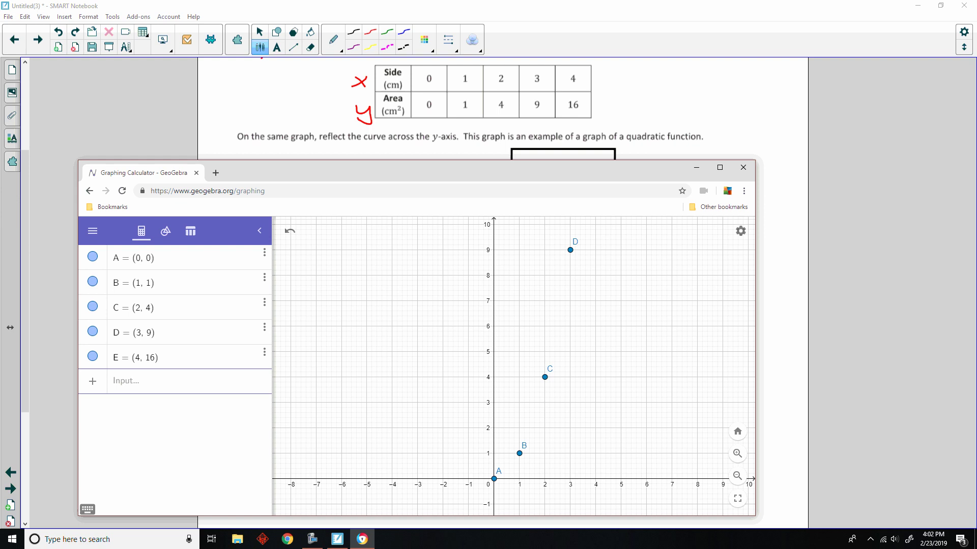
{"action": "left_click", "coordinate": [766, 188]}
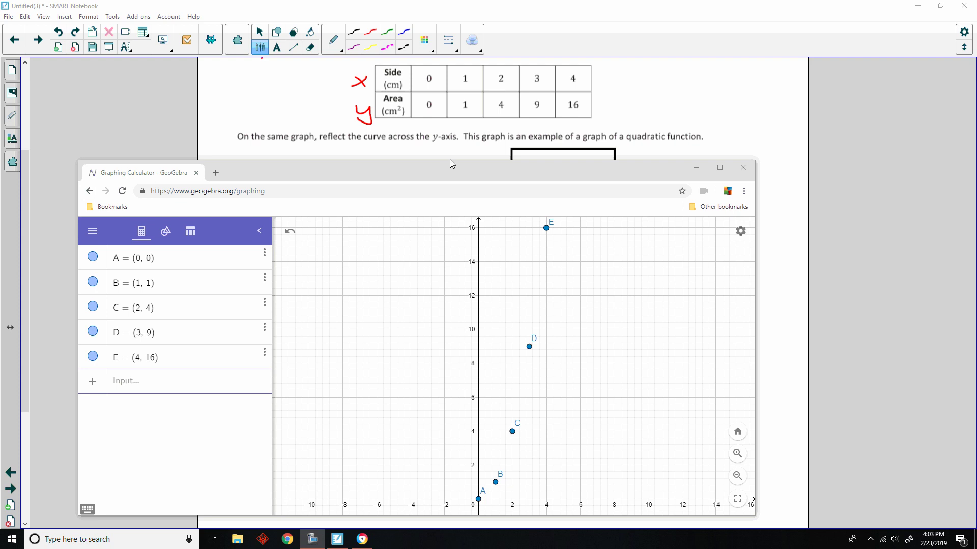
Bring up GeoGebra's construction tools to draw the y-axis line through A and (0, 16).
{"action": "left_click", "coordinate": [535, 163]}
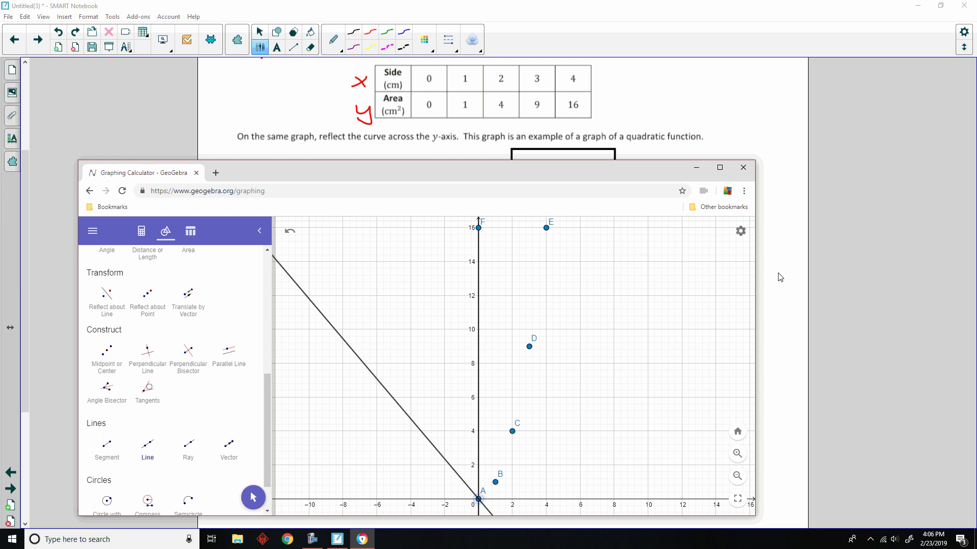
Reflect points A through E across the y-axis line, undoing the stray point G.
{"action": "left_click", "coordinate": [101, 303]}
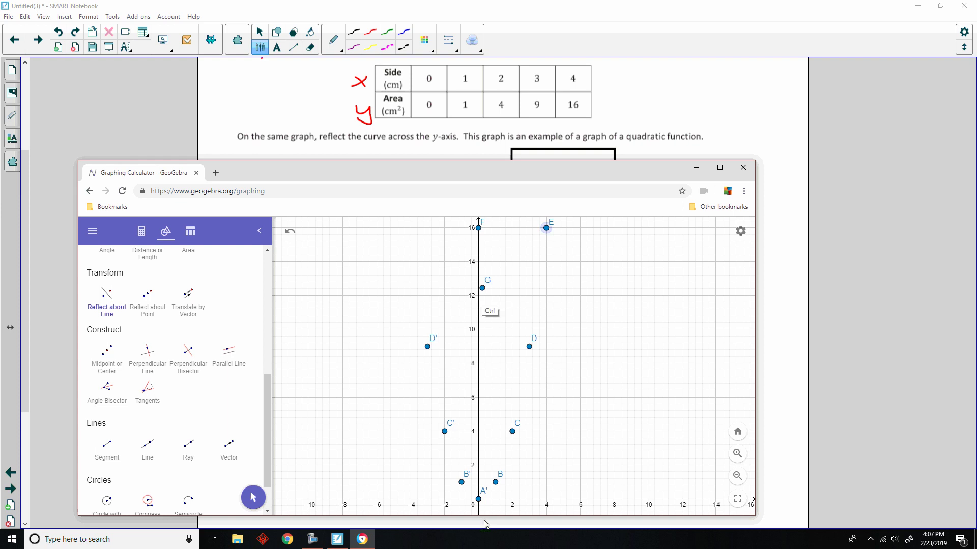
{"action": "key", "text": "ctrl+z"}
{"action": "left_click", "coordinate": [485, 524]}
{"action": "left_click", "coordinate": [335, 141]}
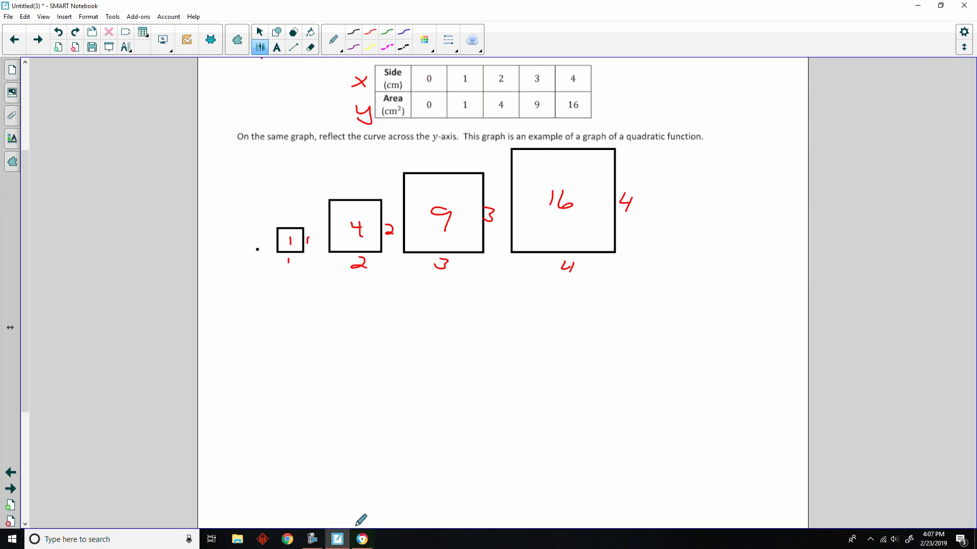
{"action": "left_click", "coordinate": [366, 539]}
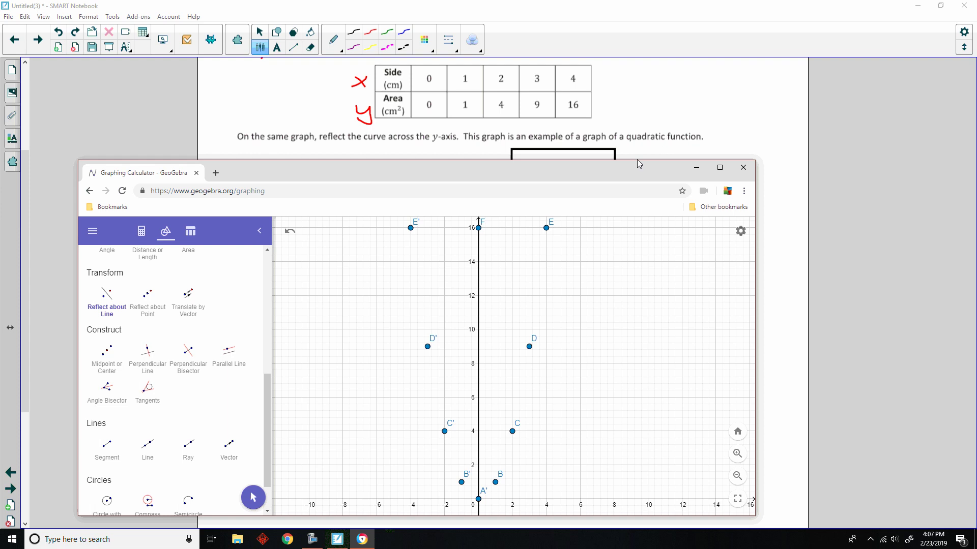
{"action": "left_click_drag", "start_coordinate": [268, 432], "coordinate": [267, 310]}
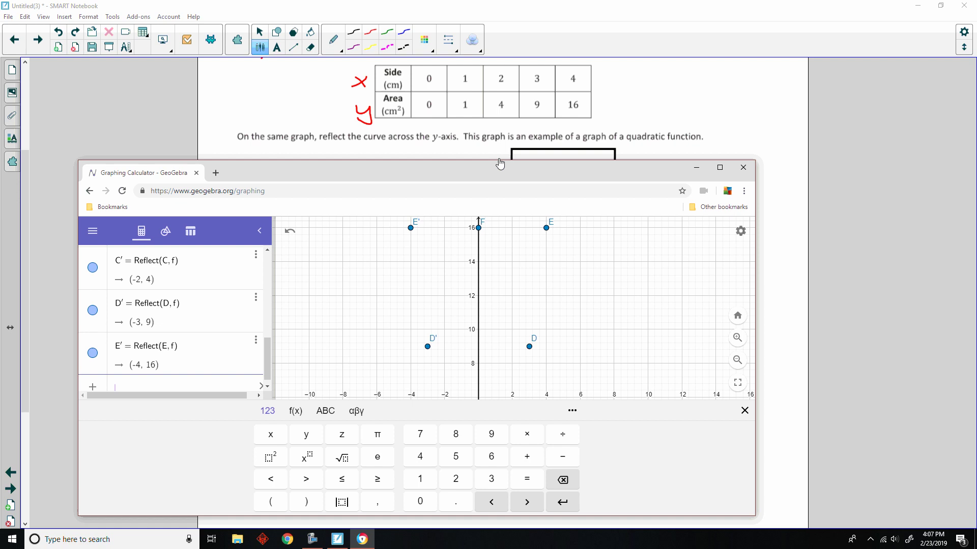
Enter x^2 to graph g(x) = x² through the plotted and reflected points.
{"action": "type", "text": "x"}
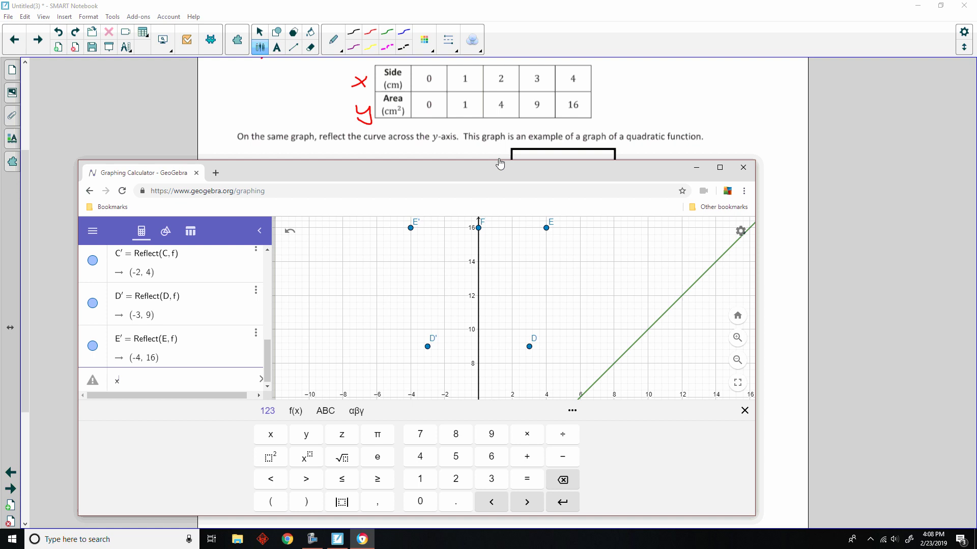
{"action": "type", "text": "^2"}
{"action": "key", "text": "Return"}
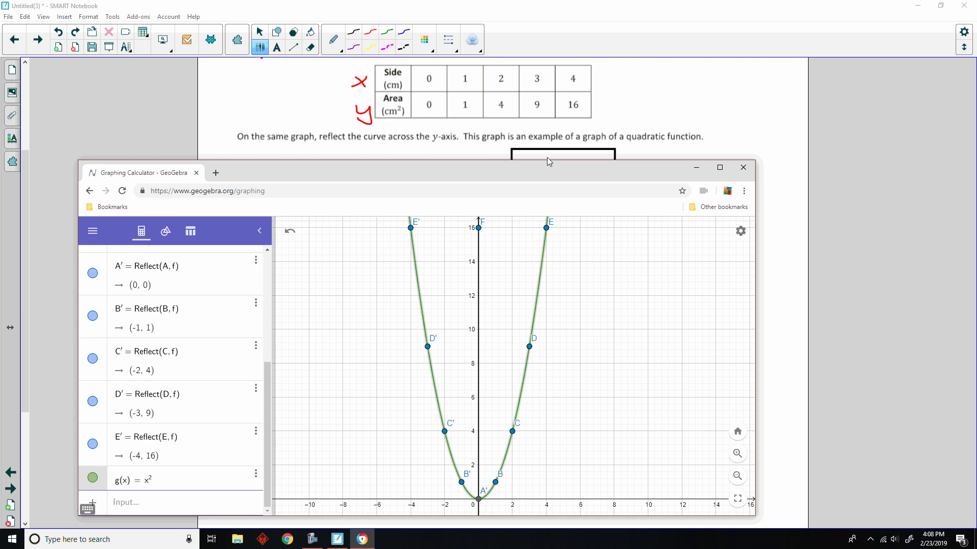
Minimize GeoGebra to view the worksheet, then restore the parabola graph over it.
{"action": "left_click", "coordinate": [696, 167]}
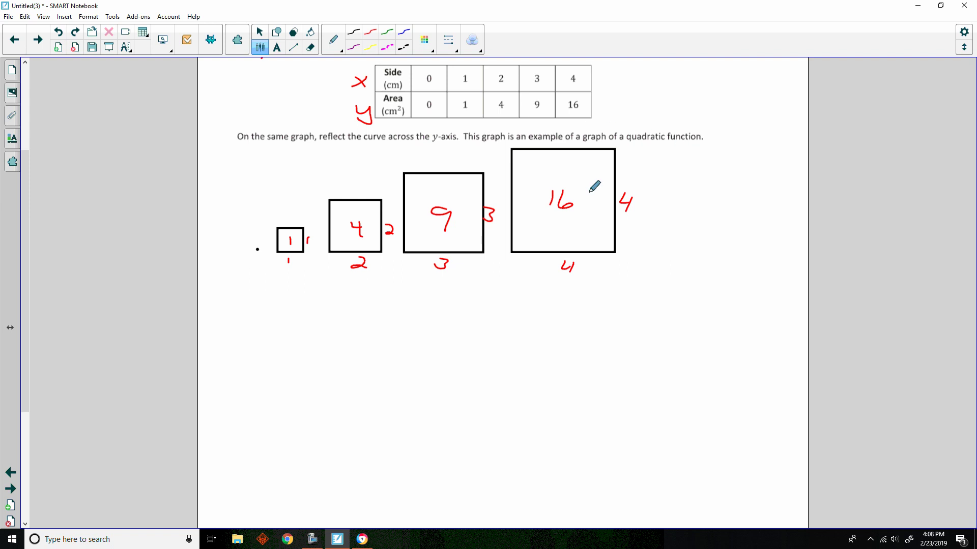
{"action": "left_click", "coordinate": [361, 539]}
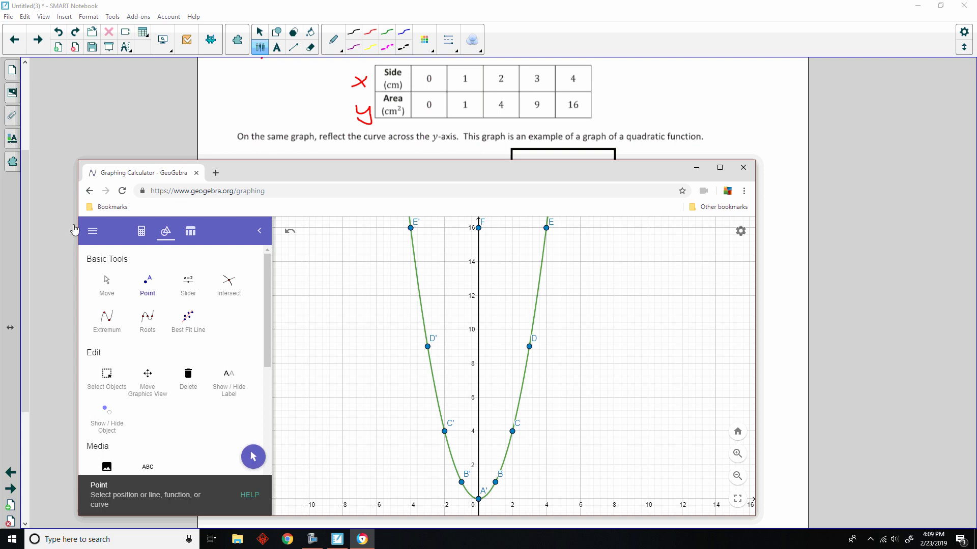
Place point G on the parabola's right branch between D and E, near (3.5, 12.5).
{"action": "left_click", "coordinate": [539, 285]}
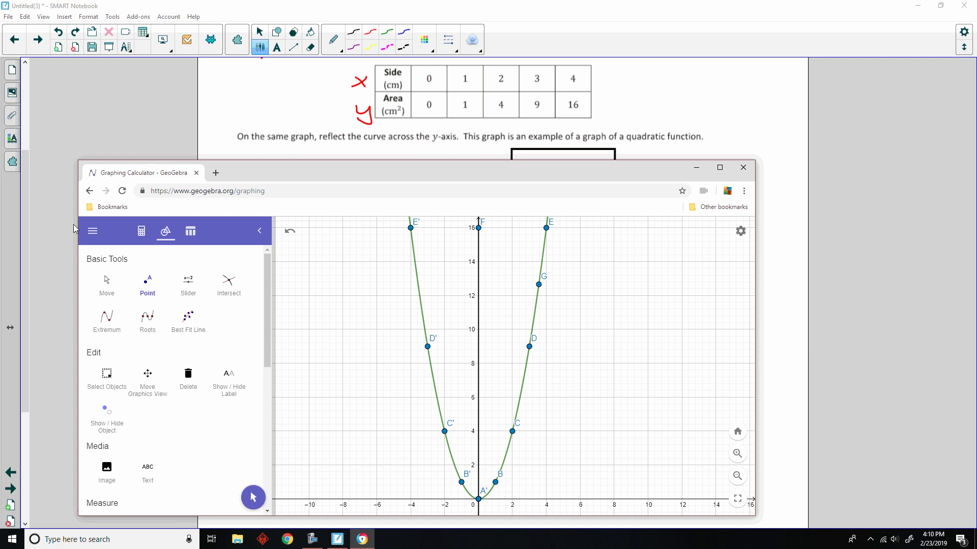
Bring the worksheet forward and advance to the Lesson 2 Problem Set page.
{"action": "left_click", "coordinate": [63, 188]}
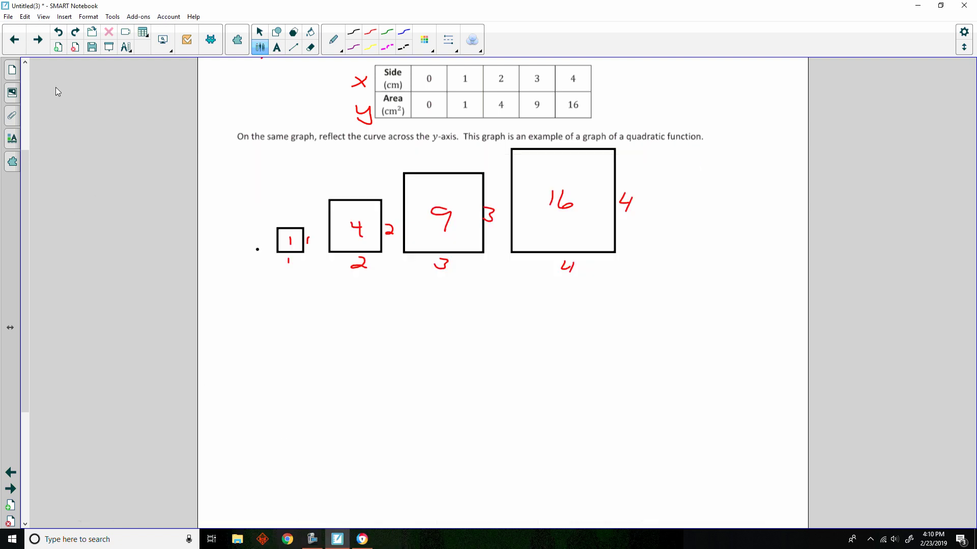
{"action": "left_click", "coordinate": [37, 39]}
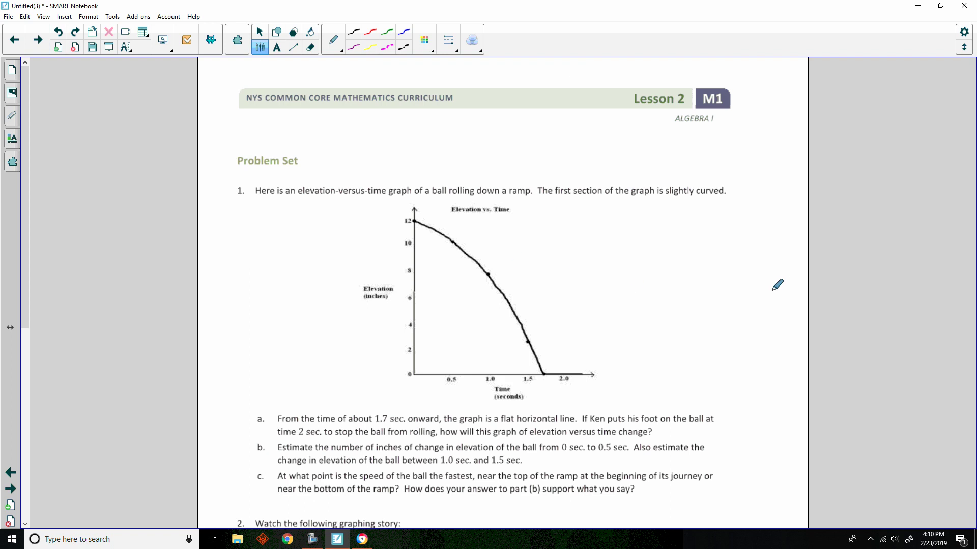